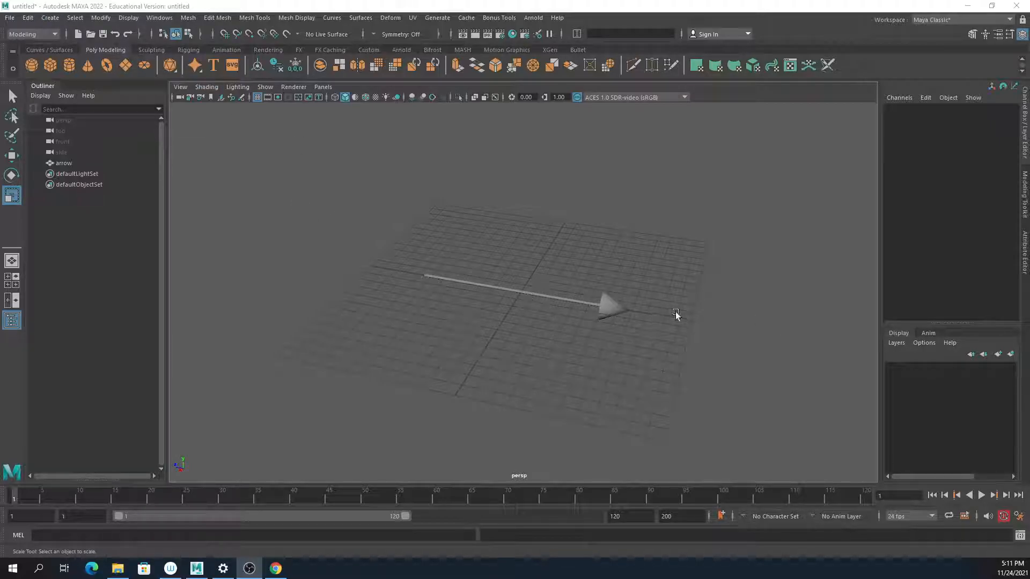
- Create a polygon cone at the origin and rotate it -90 degrees in X to point the same way as the arrow
click(542, 294)
alt+drag(603, 351, 539, 336)
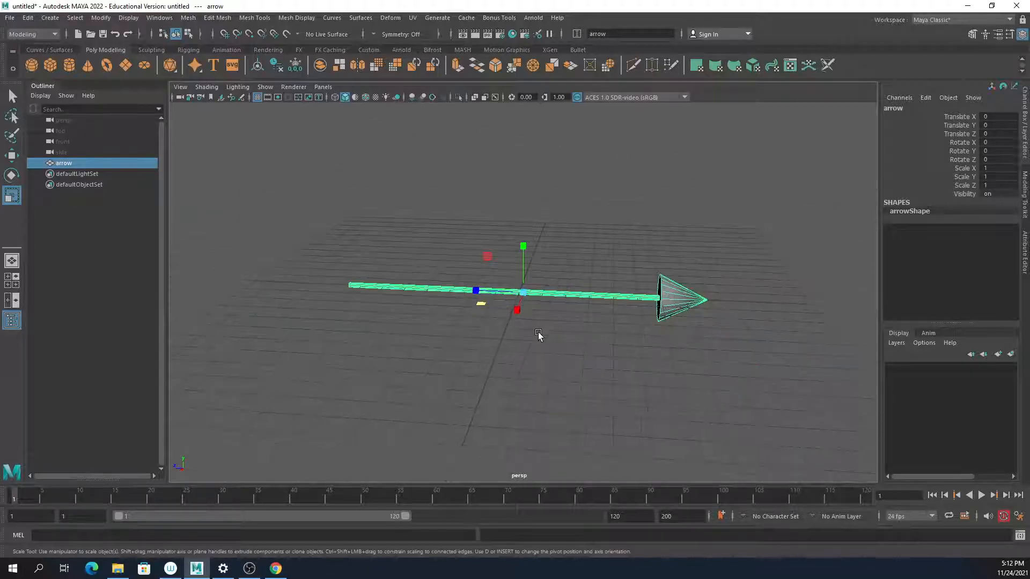
click(88, 66)
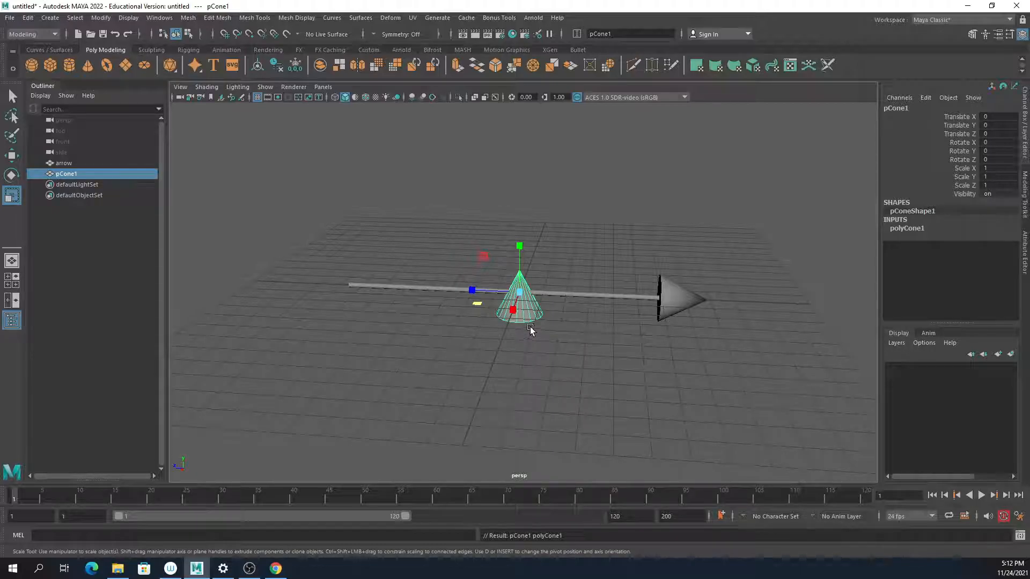
key(e)
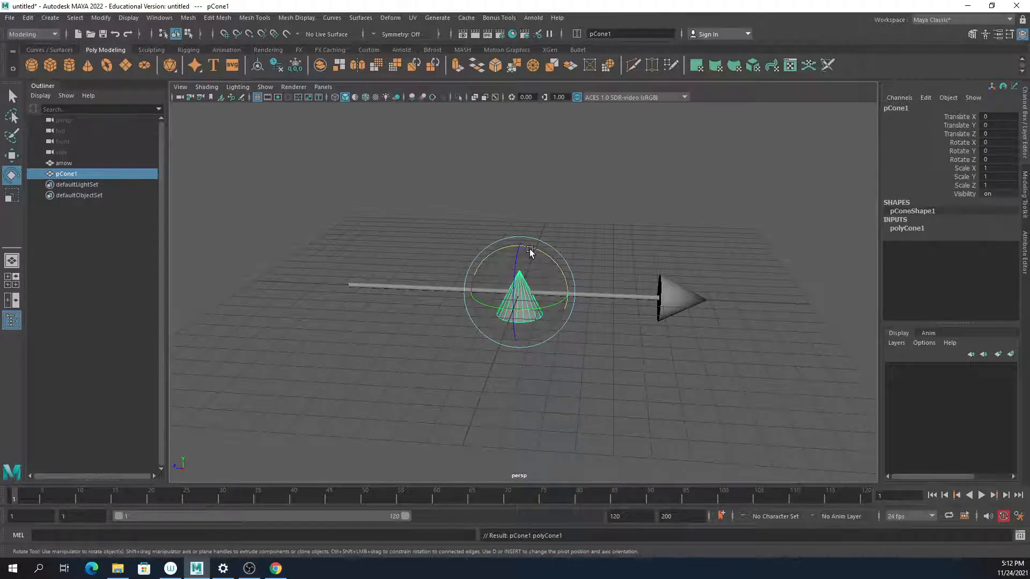
drag(531, 248, 594, 329)
click(617, 195)
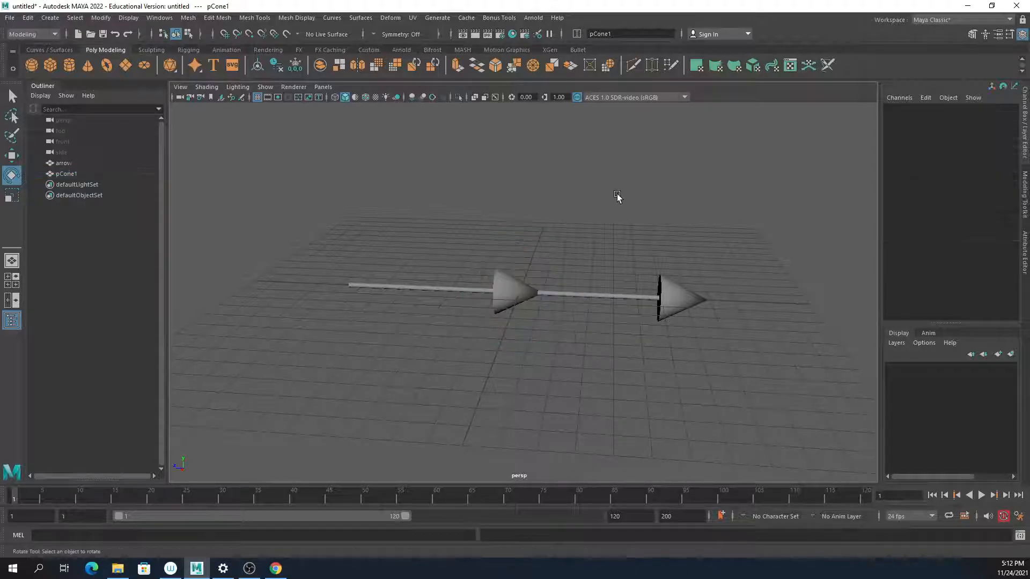
- Set the cone's Subdivisions Height to 2
click(507, 291)
click(914, 228)
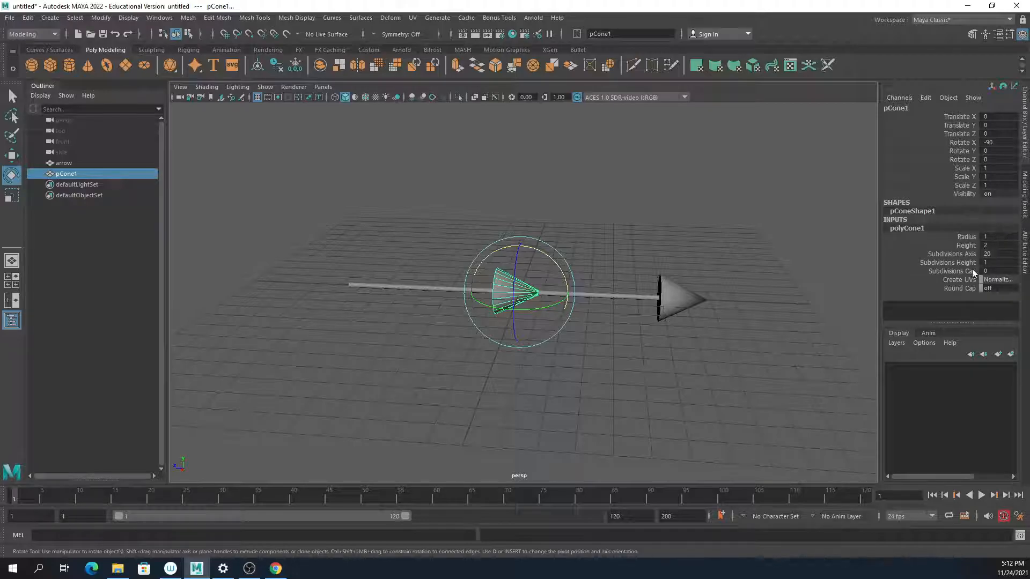
click(990, 263)
text(2)
key(Return)
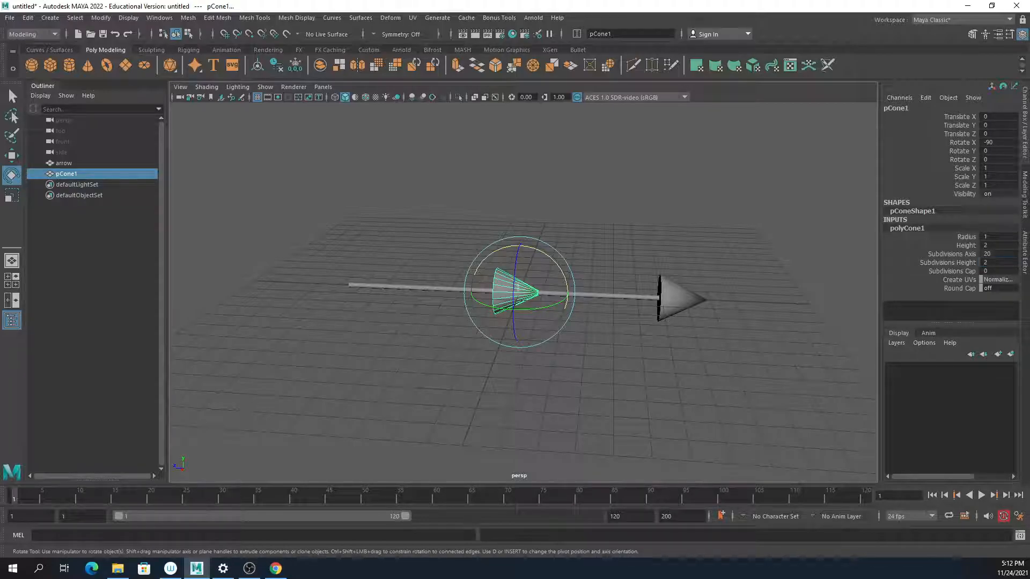
- Scale the cone to about 13.17 in Y along its length and about 3.18 in X and Z
click(660, 260)
click(504, 296)
key(f)
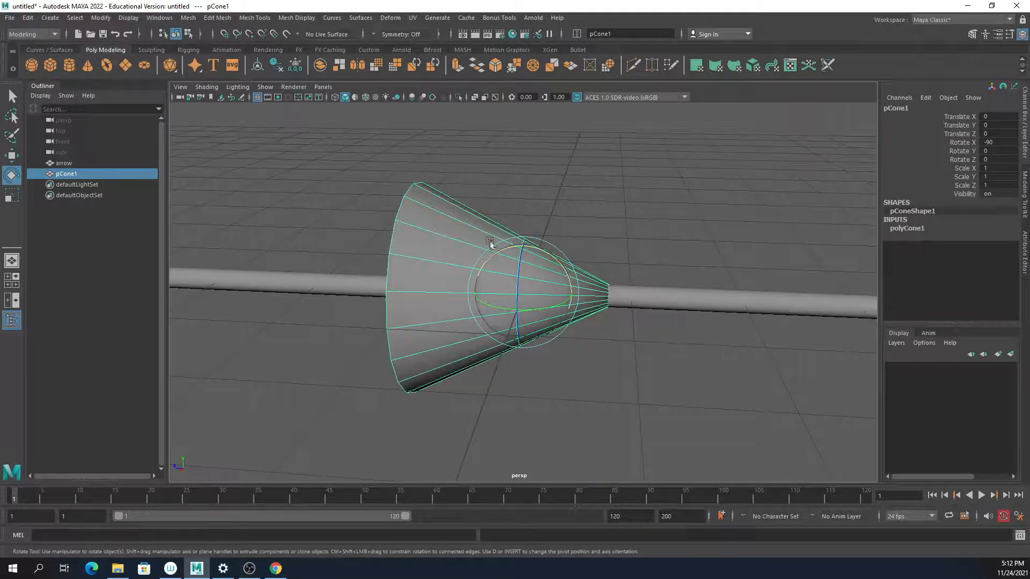
alt+drag(566, 299, 710, 348)
key(w)
scroll(558, 290, down, 4)
key(r)
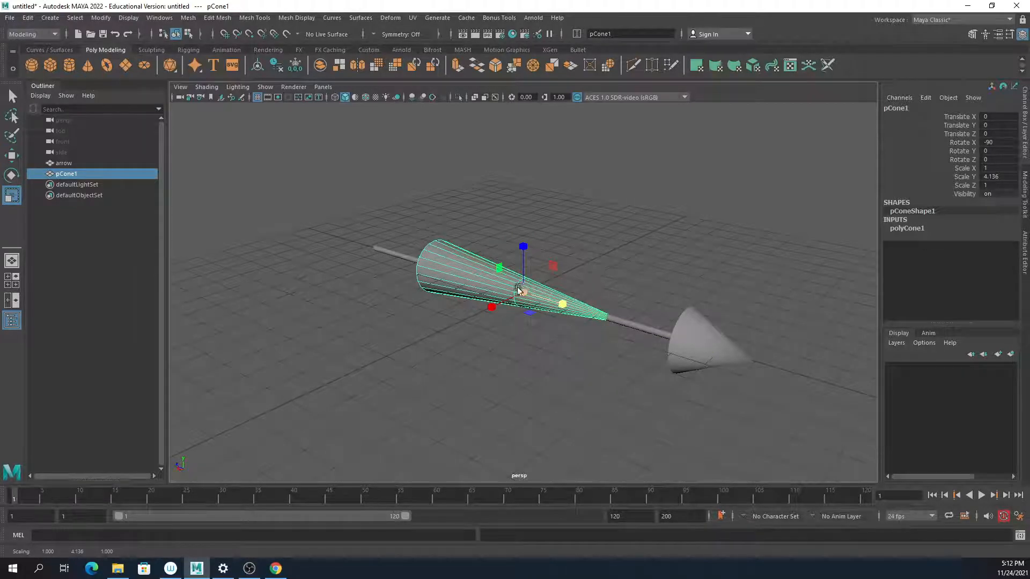
drag(523, 292, 779, 290)
- Snap the cone's tip vertex back to the centre of its middle edge ring to flatten the narrow end
alt+middle_drag(779, 290, 588, 233)
right_drag(596, 272, 538, 278)
drag(722, 295, 858, 419)
key(w)
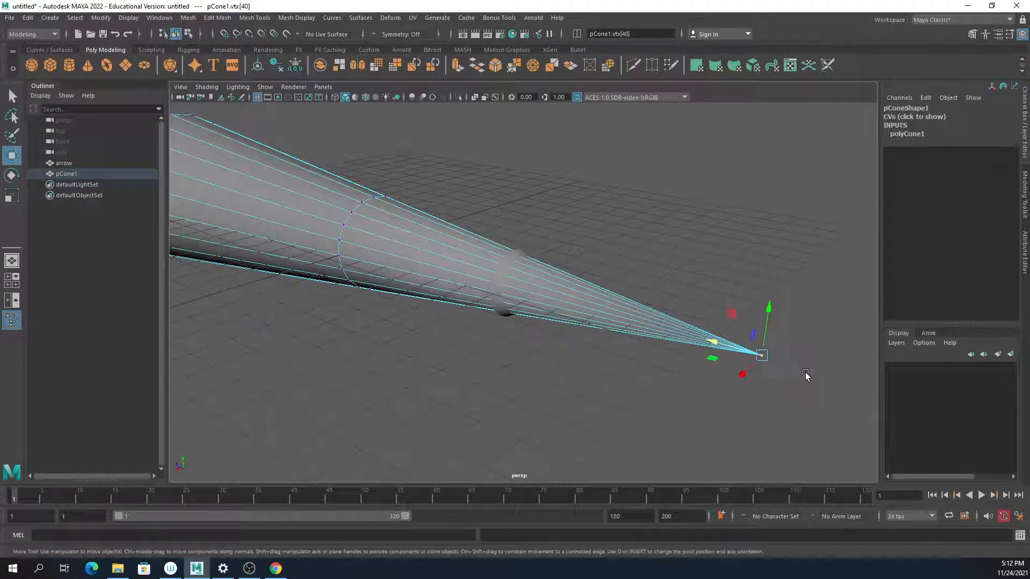
key(v)
drag(744, 348, 368, 262)
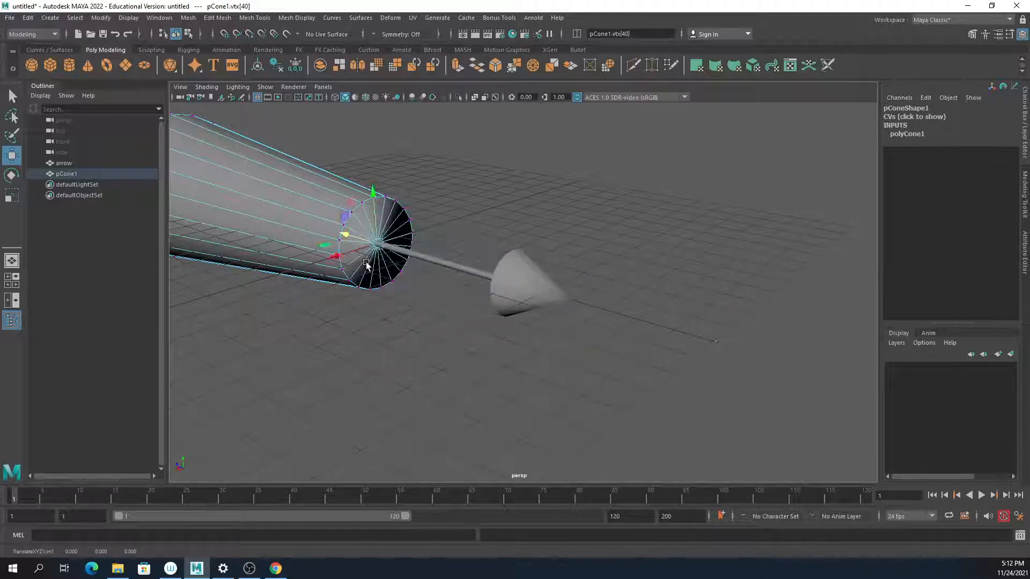
alt+middle_drag(317, 239, 528, 266)
alt+drag(528, 268, 466, 264)
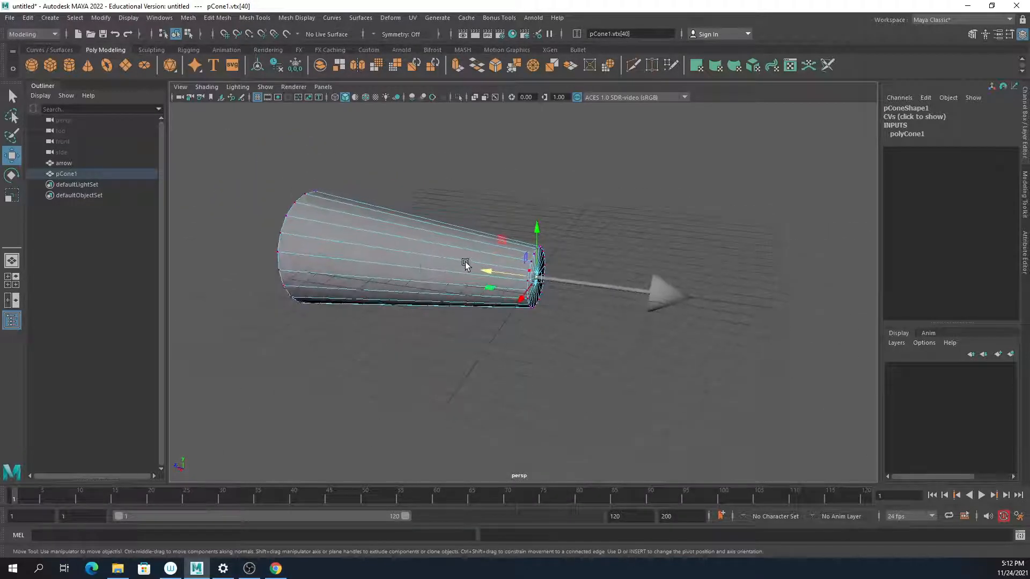
mouse_move(423, 239)
alt+mouse_down()
mouse_move(424, 253)
mouse_move(443, 240)
alt+mouse_up()
alt+middle_drag(417, 247, 509, 255)
alt+drag(509, 248, 482, 252)
right_drag(482, 252, 560, 247)
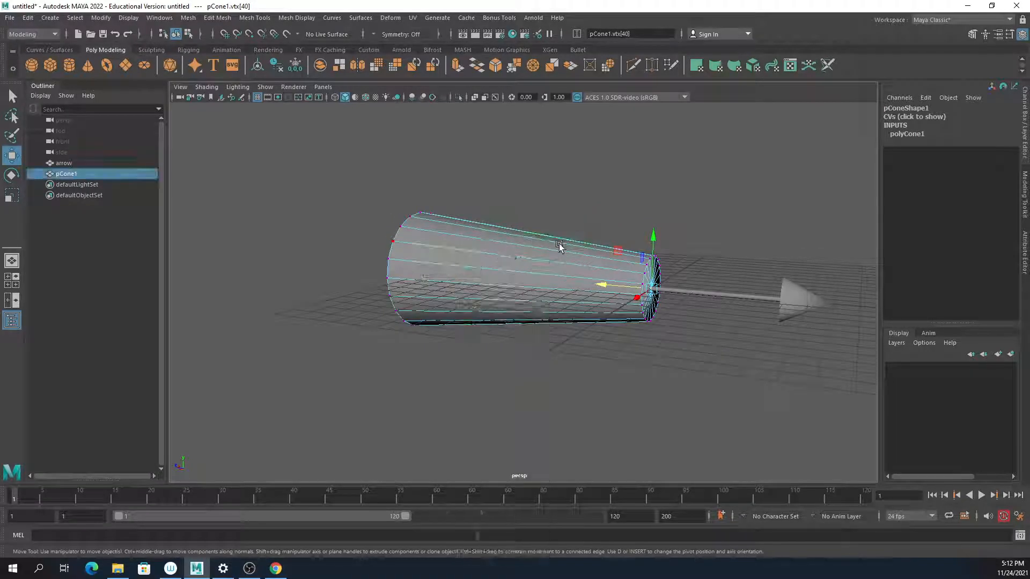
- Move the cone to about -5.82 in Translate Z and scale it to about 1.46 in X and Z
mouse_move(330, 201)
alt+mouse_down()
mouse_move(375, 218)
mouse_move(448, 216)
mouse_move(340, 214)
alt+mouse_up()
drag(300, 164, 790, 417)
click(458, 248)
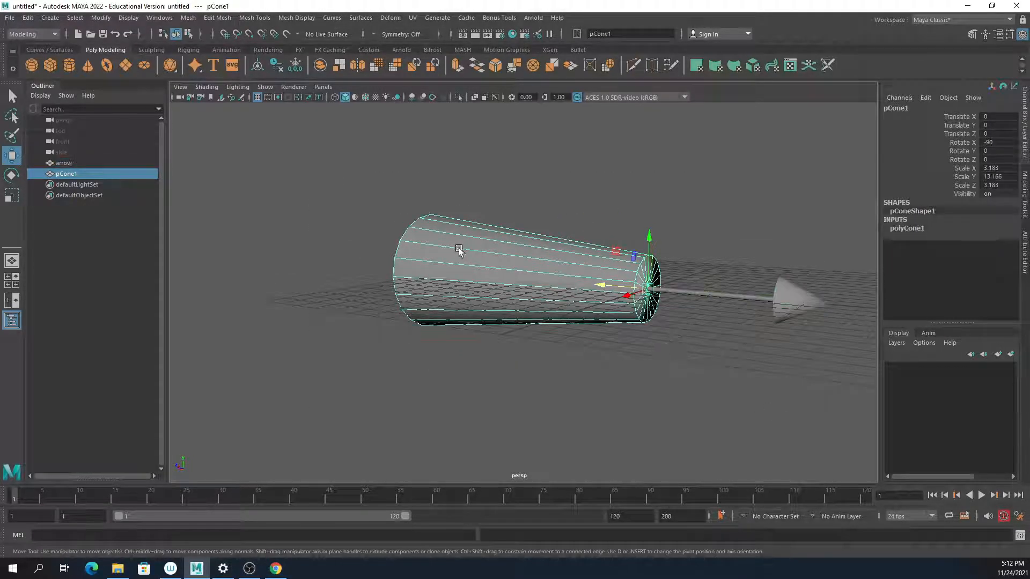
key(r)
key(w)
drag(620, 288, 756, 296)
key(r)
drag(701, 281, 739, 291)
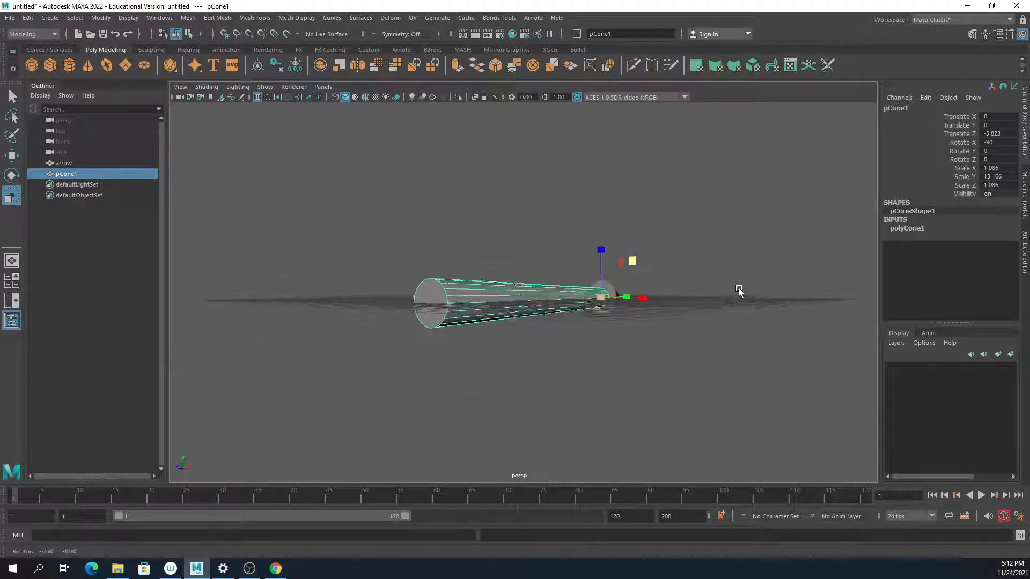
mouse_move(632, 263)
mouse_down()
mouse_move(641, 253)
mouse_move(632, 260)
mouse_up()
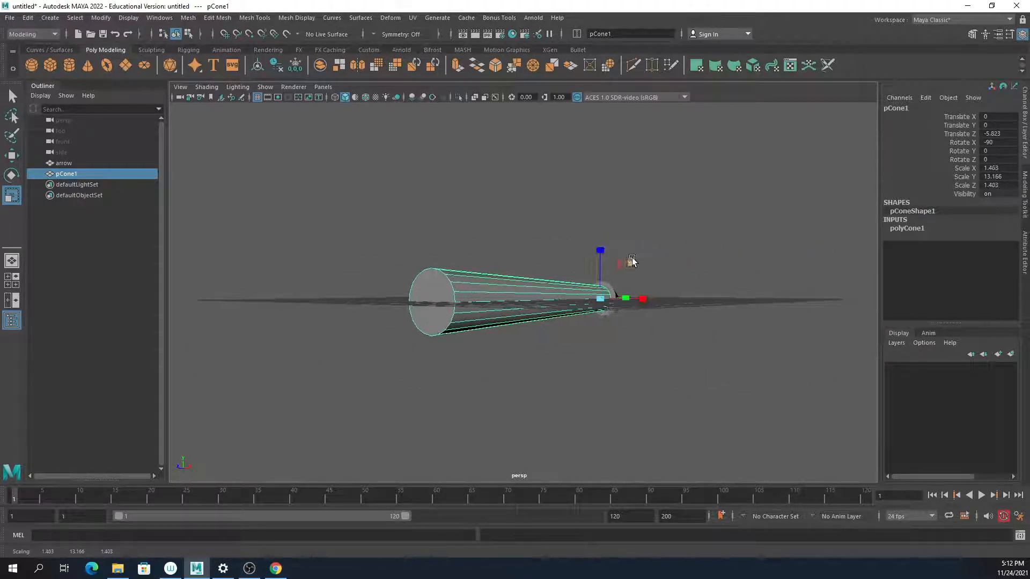
alt+drag(547, 269, 458, 290)
- Select the vertices of the cone's wide end, scale them up and pull them back away from the arrowhead
right_click(453, 293)
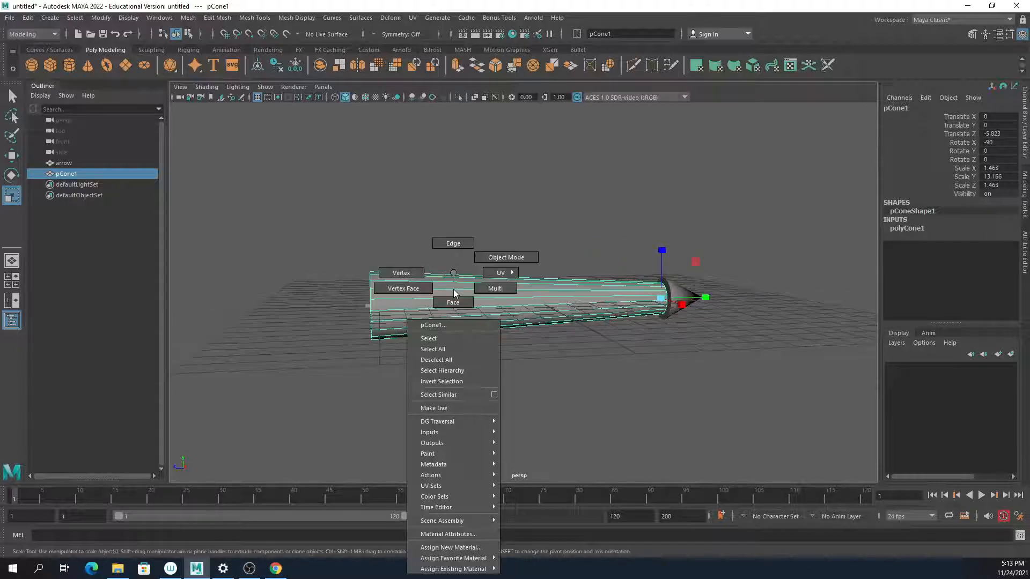
right_drag(454, 293, 400, 274)
drag(231, 195, 402, 423)
alt+drag(452, 387, 368, 371)
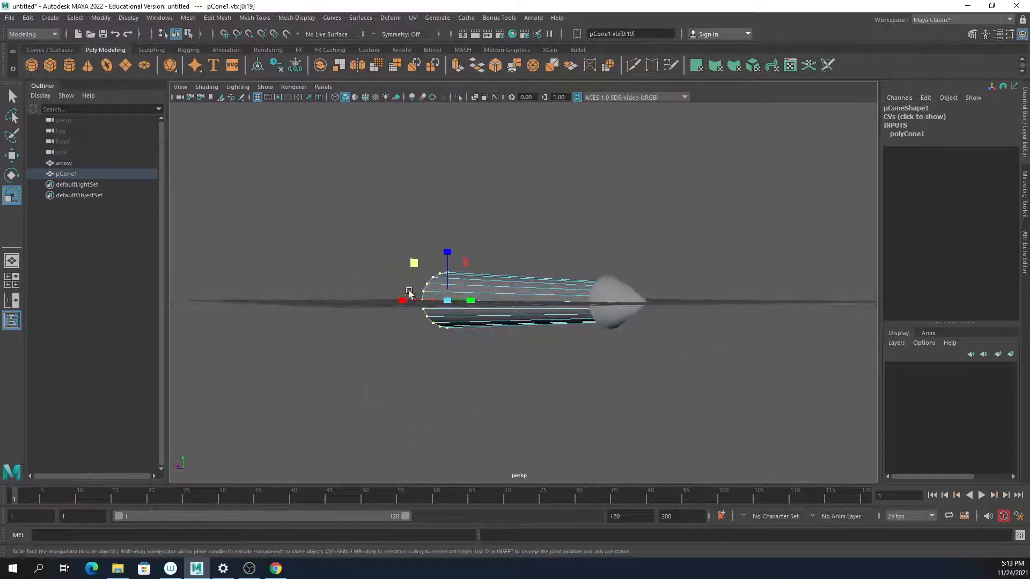
drag(414, 263, 487, 299)
key(w)
middle_drag(463, 290, 271, 283)
- Return to object mode and shift the cone to -5.9 in Translate Z behind the arrowhead
alt+drag(519, 291, 505, 273)
right_drag(505, 272, 567, 258)
middle_drag(668, 305, 667, 294)
alt+drag(511, 282, 541, 292)
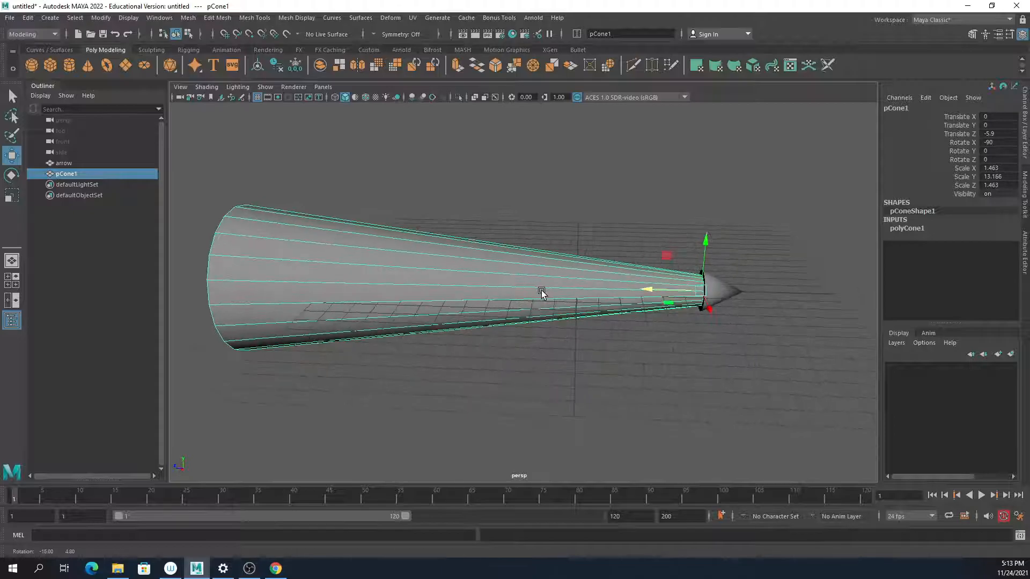
- Check how the cone encloses the arrow in wireframe display, and return to shaded display
click(572, 209)
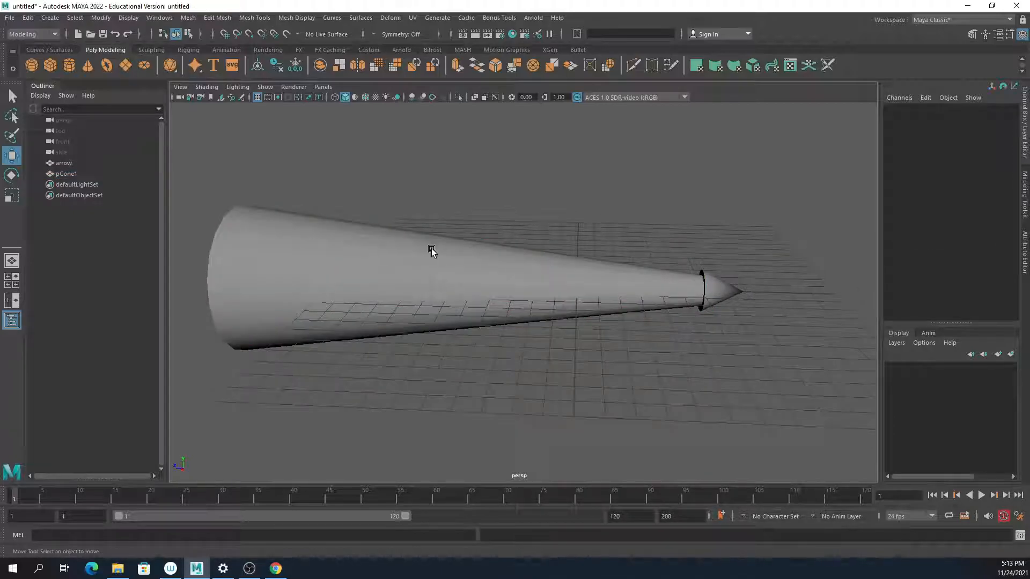
key(4)
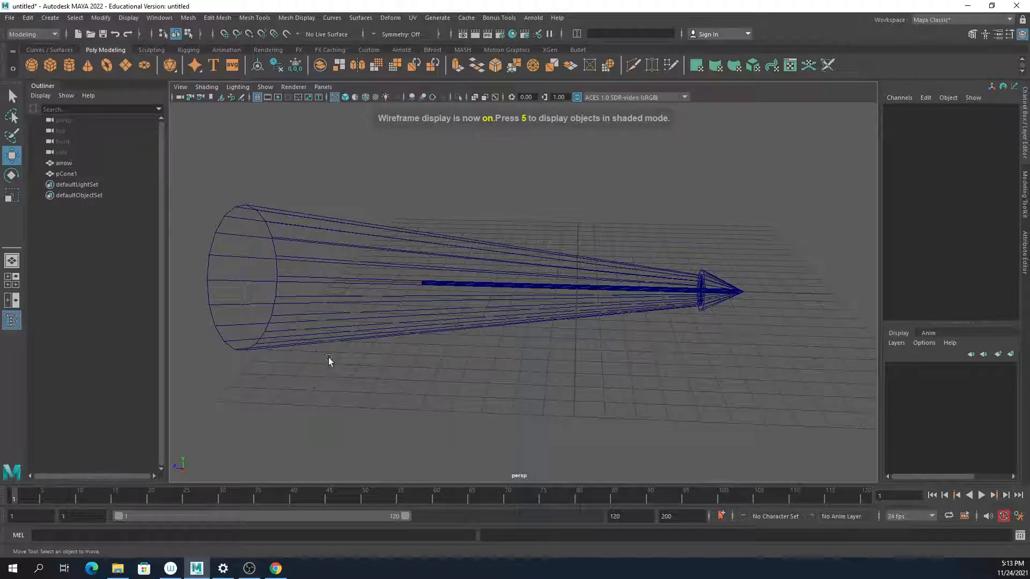
key(5)
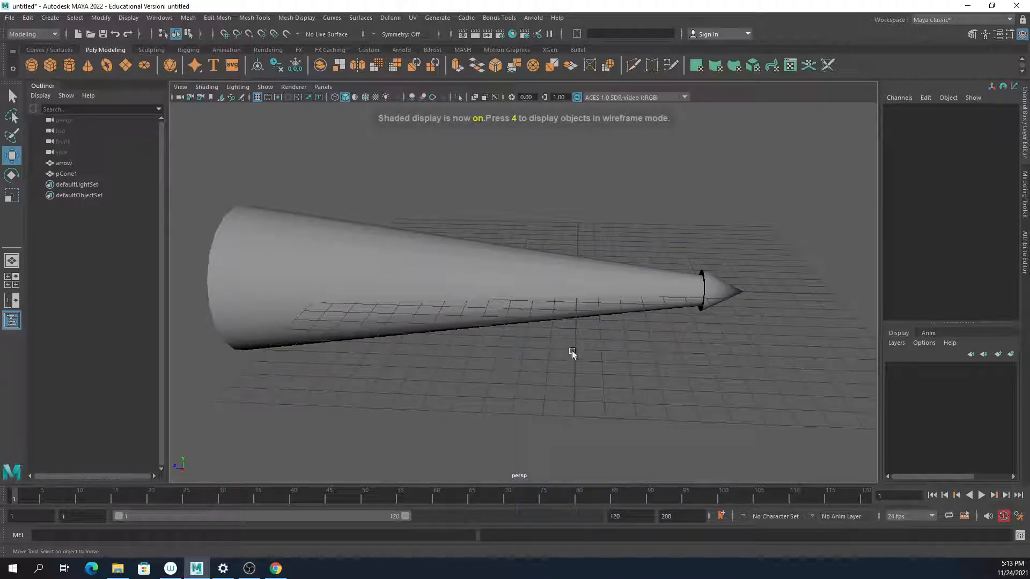
alt+drag(572, 352, 542, 337)
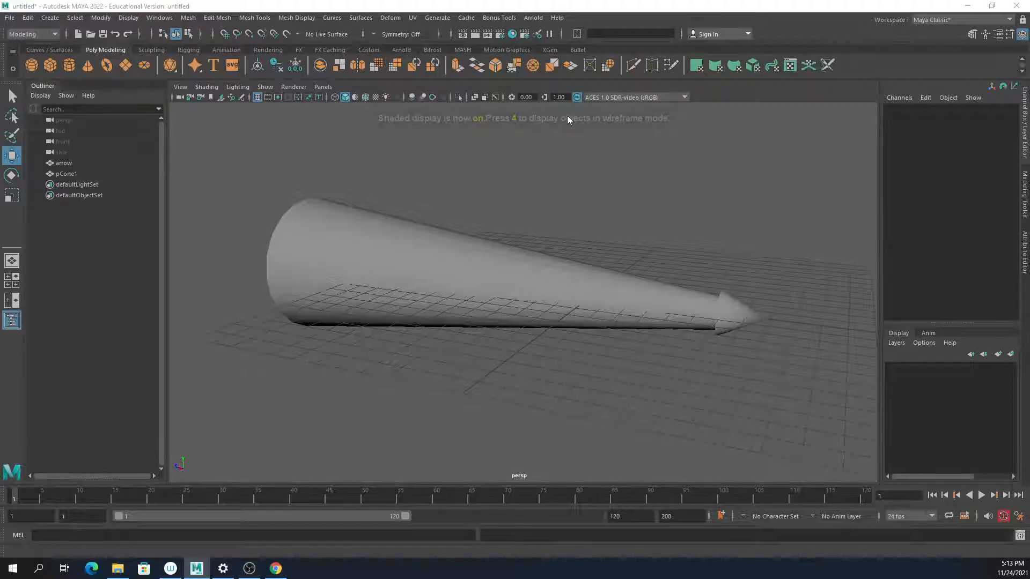
- Create a standardSurface material in the Hypershade and name it arrowGlow
drag(869, 179, 410, 44)
key(Tab)
text(stand)
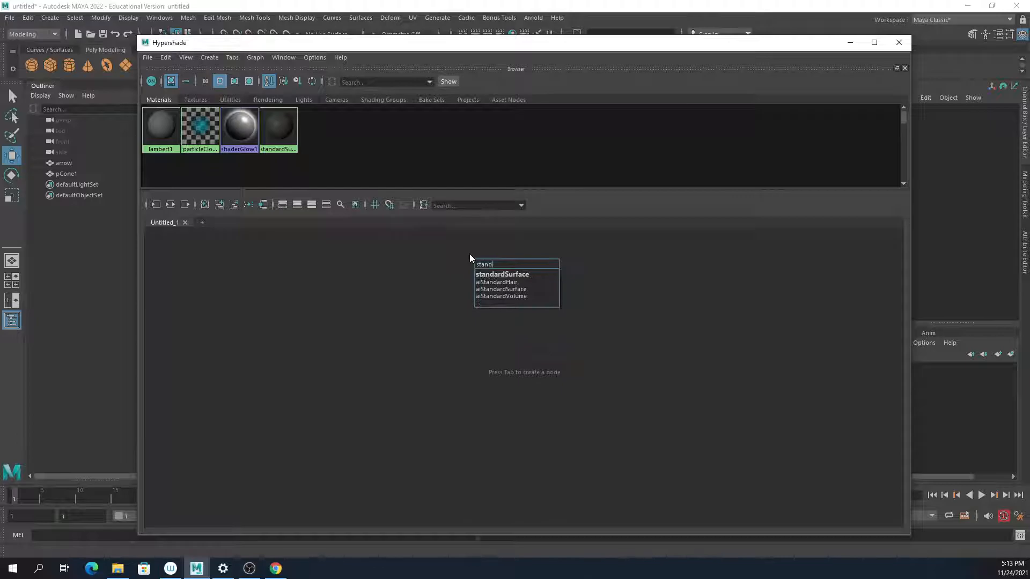
key(Down)
key(Return)
double_click(481, 255)
text(arrowGlow)
key(Return)
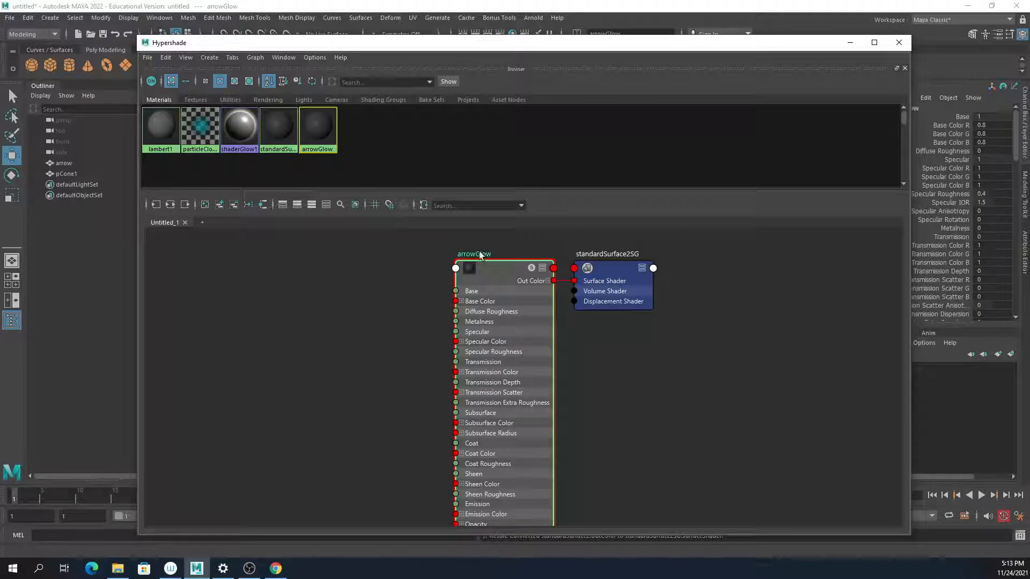
- Set arrowGlow's emission weight to 1 and its emission color to green
drag(660, 47, 612, 31)
alt+middle_drag(609, 399, 642, 361)
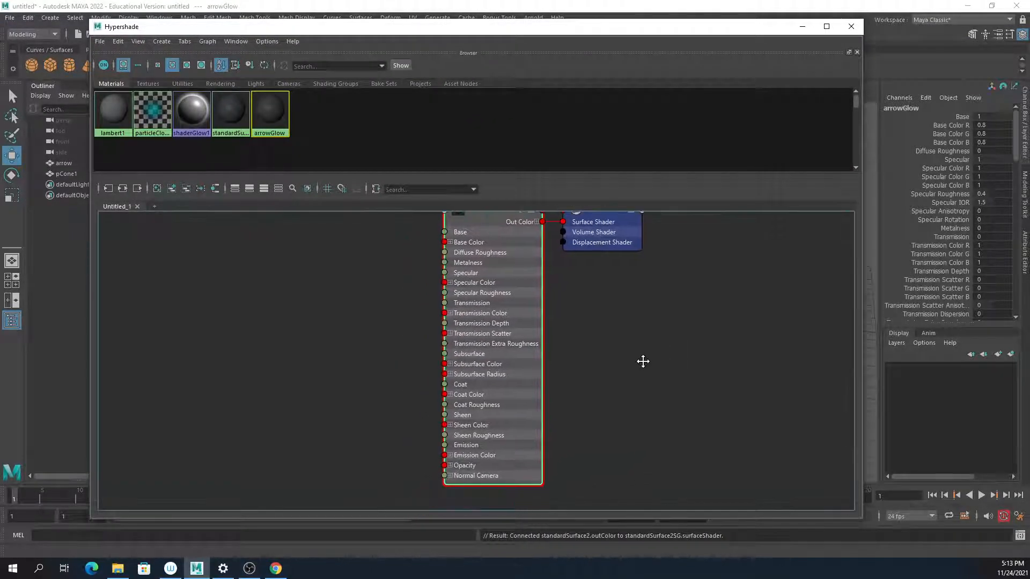
alt+middle_drag(225, 345, 257, 376)
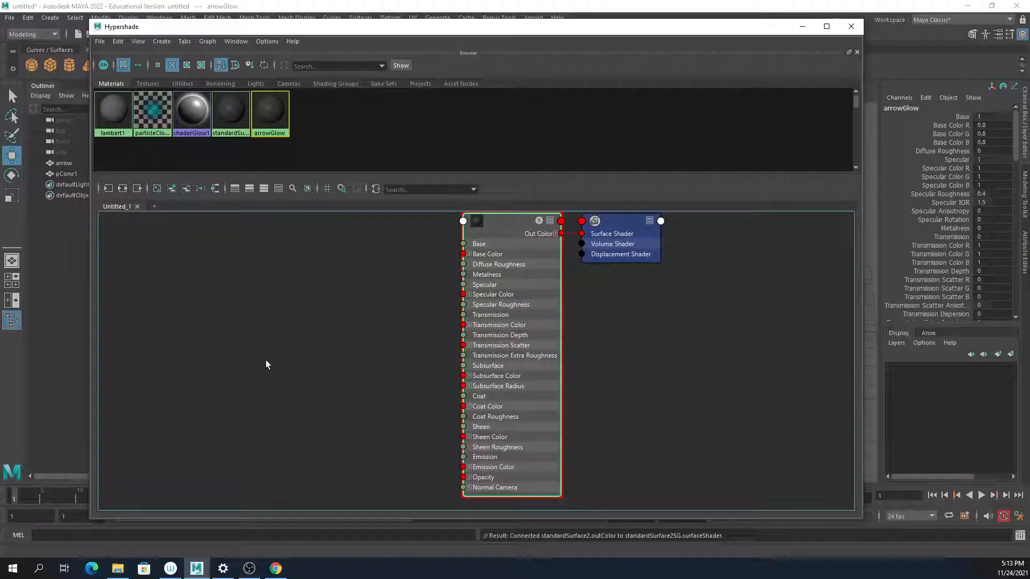
click(1025, 256)
drag(863, 81, 745, 109)
scroll(832, 350, down, 3)
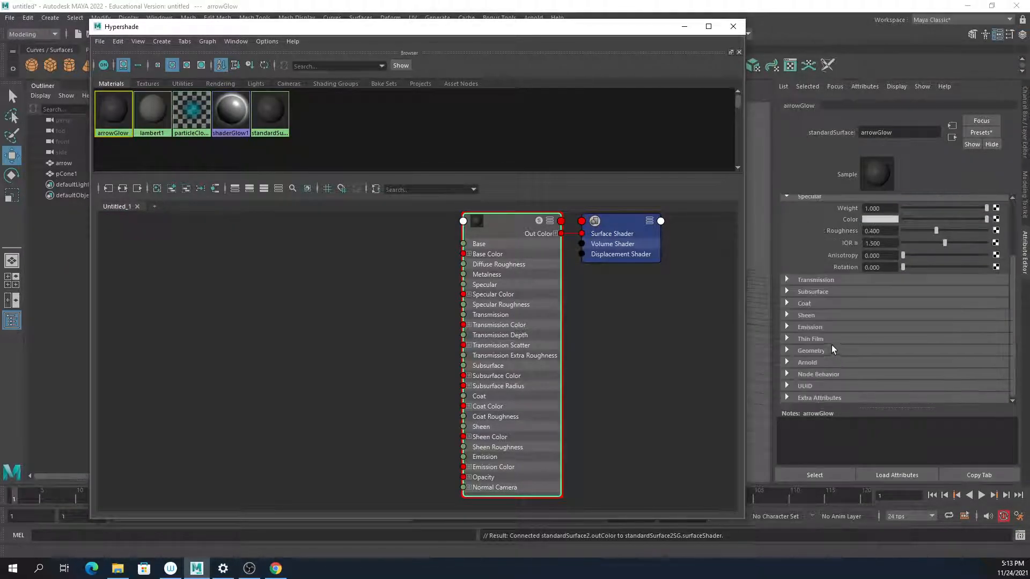
click(790, 324)
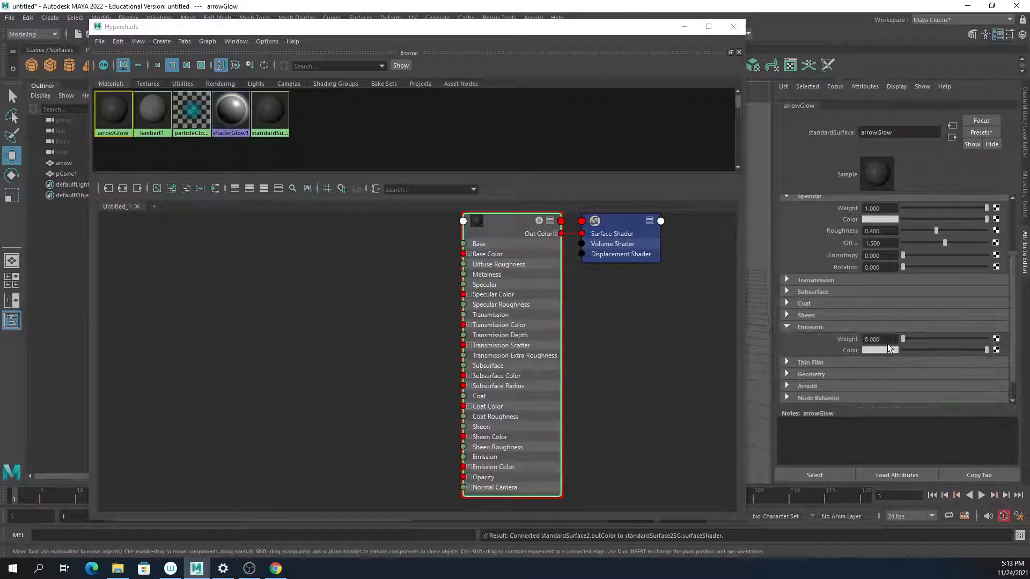
drag(904, 339, 987, 339)
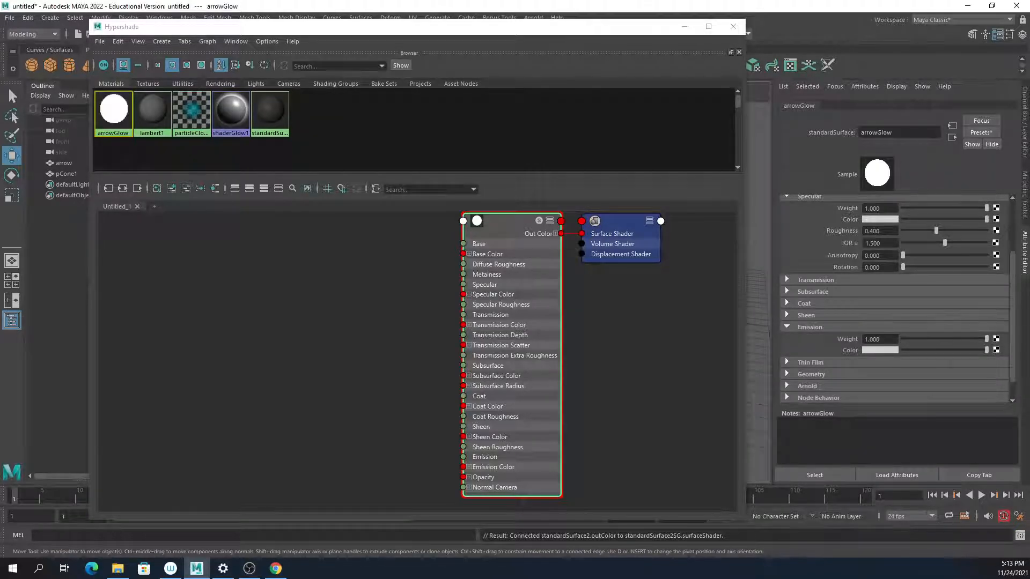
click(868, 352)
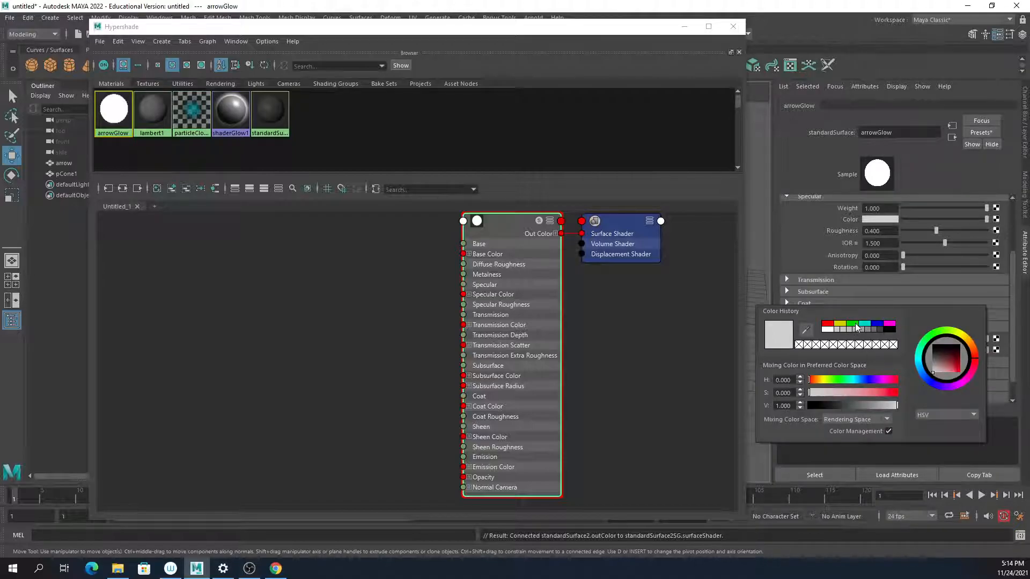
click(854, 325)
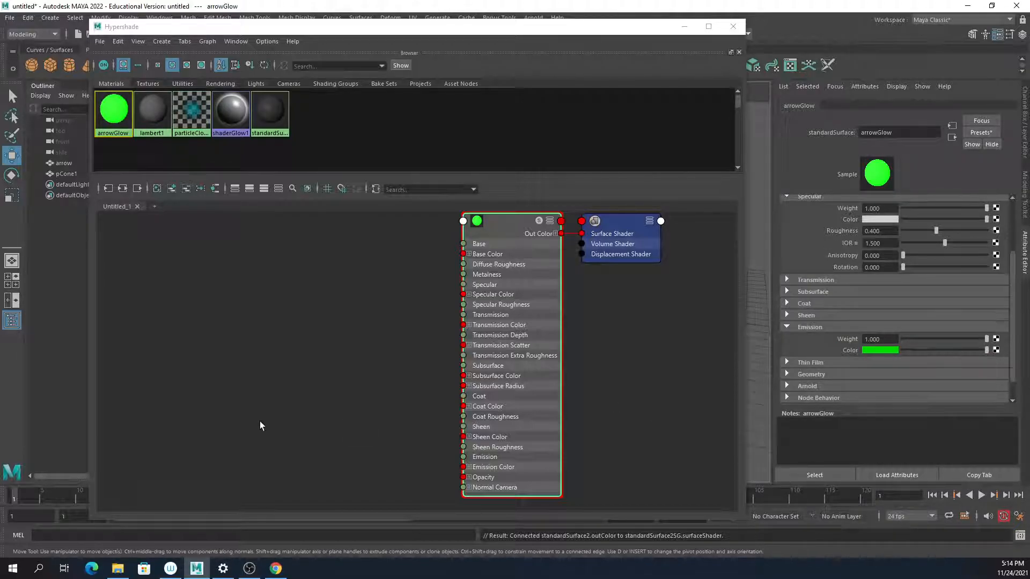
- Add a noise texture of the Projection type to the arrowGlow material graph
alt+middle_drag(250, 376, 306, 365)
scroll(267, 391, down, 2)
scroll(268, 392, up, 1)
key(Tab)
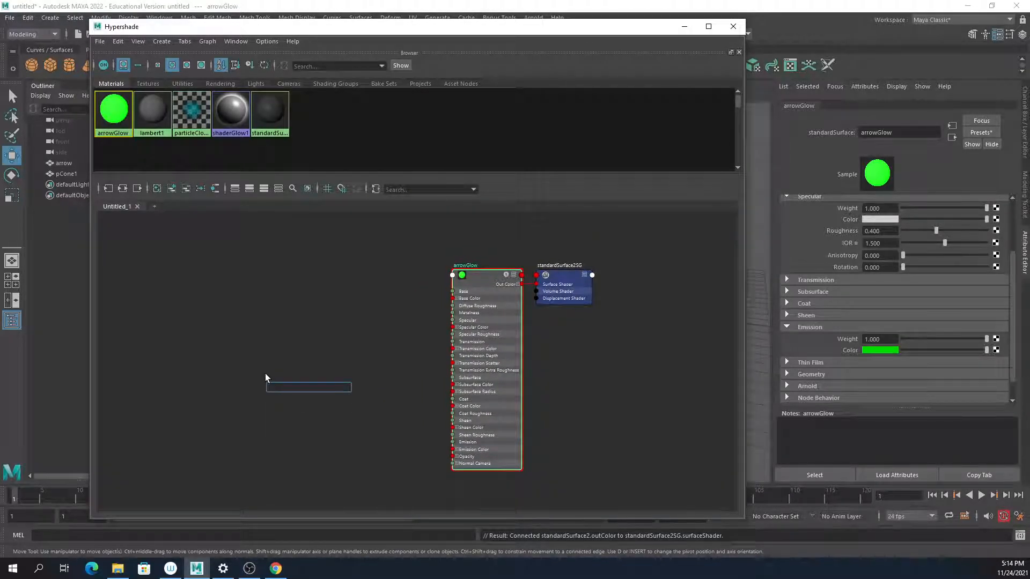
text(noi)
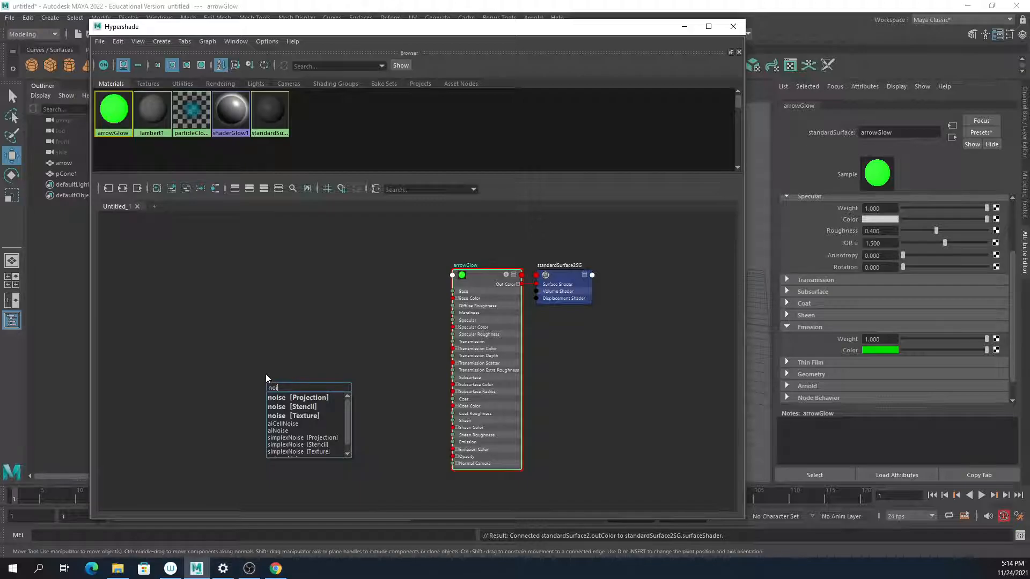
key(Down)
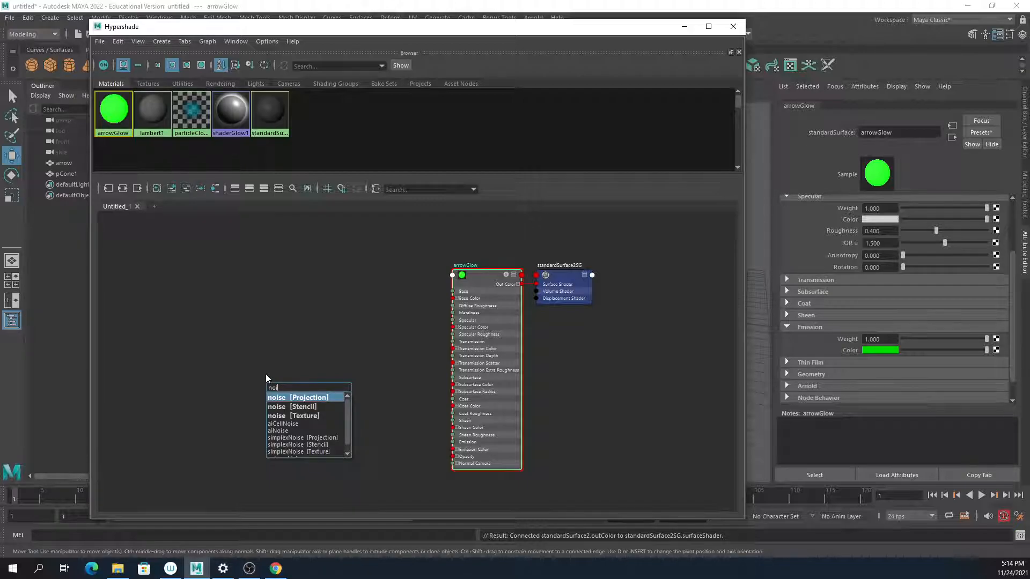
key(Return)
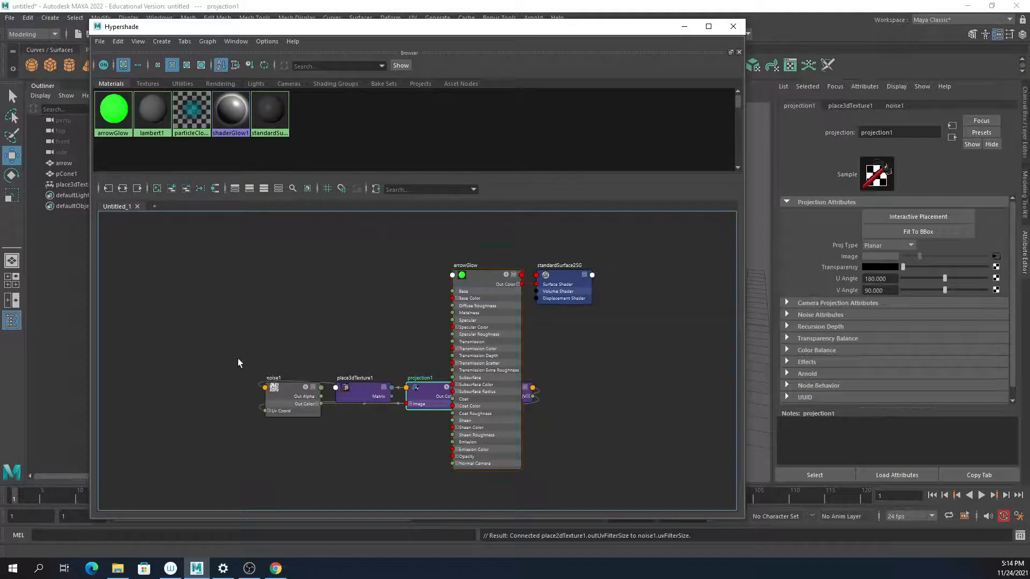
- Rearrange the shading network so place2dTexture1 and noise1 precede projection1, with place3dTexture1 above and arrowGlow and its shading group after it
click(481, 289)
drag(481, 289, 637, 296)
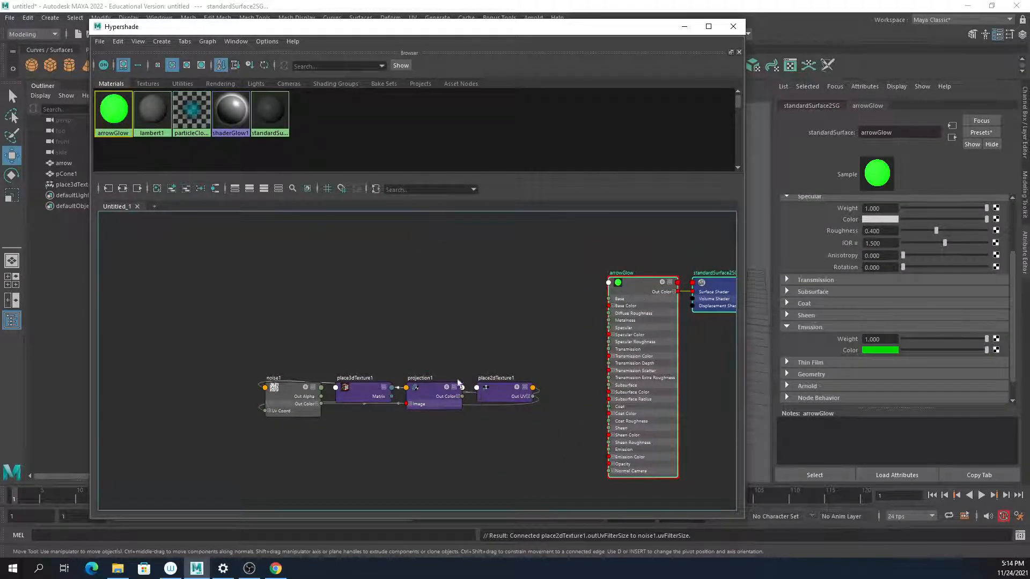
drag(438, 357, 536, 406)
drag(453, 402, 318, 489)
drag(290, 414, 153, 448)
click(388, 490)
drag(386, 488, 84, 435)
drag(148, 427, 157, 429)
drag(303, 485, 397, 458)
drag(362, 393, 193, 385)
drag(408, 469, 424, 423)
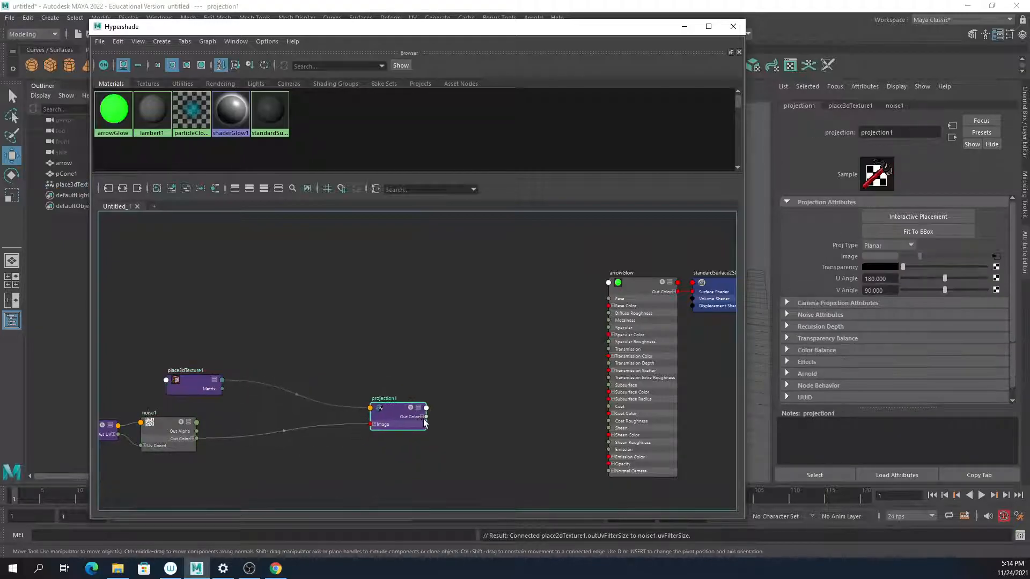
click(621, 306)
drag(628, 293, 495, 282)
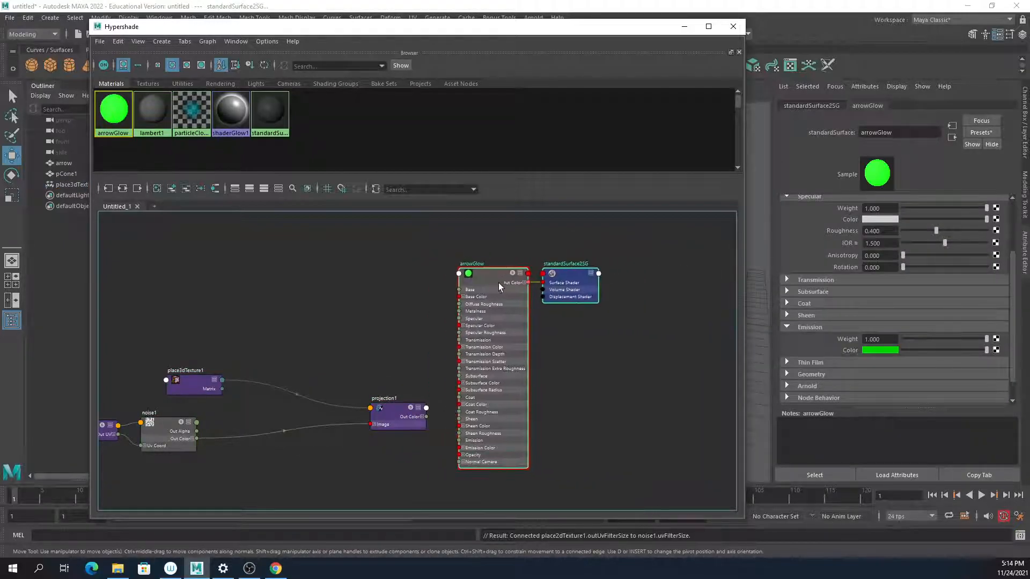
- Connect the Out Color R channel of projection1 to arrowGlow's Emission input
scroll(419, 464, up, 3)
scroll(419, 464, up, 2)
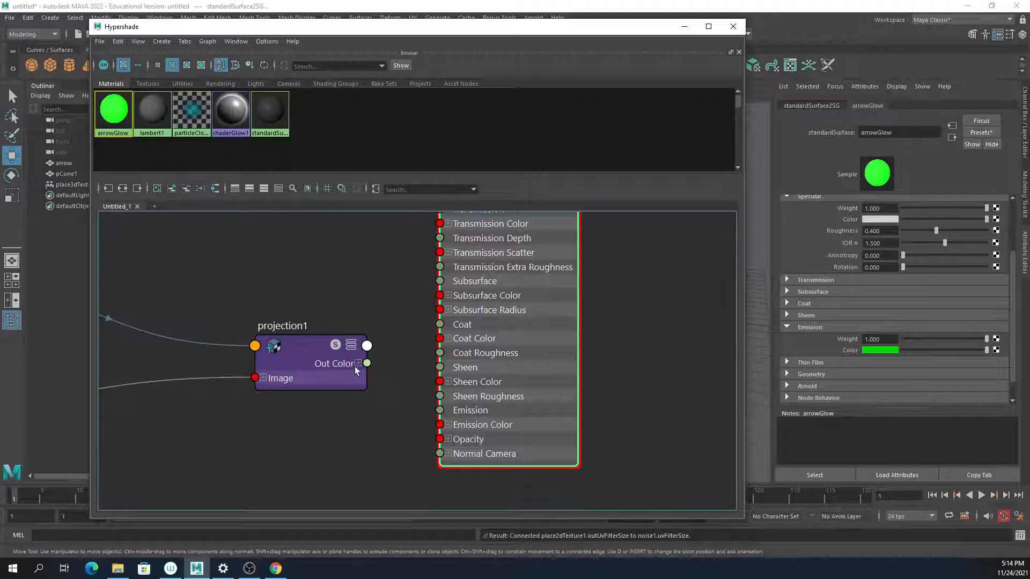
drag(367, 363, 298, 326)
click(352, 364)
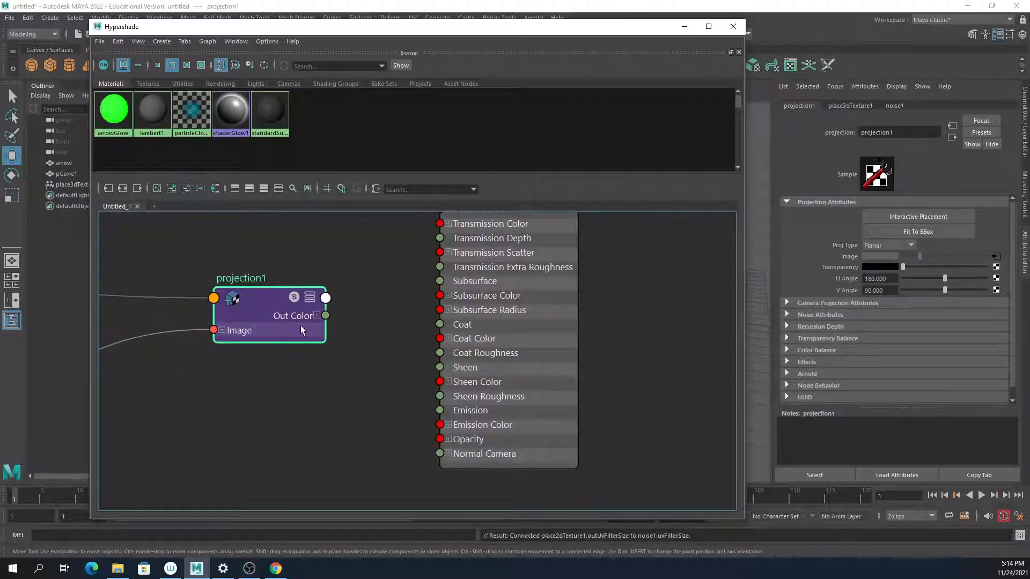
click(317, 315)
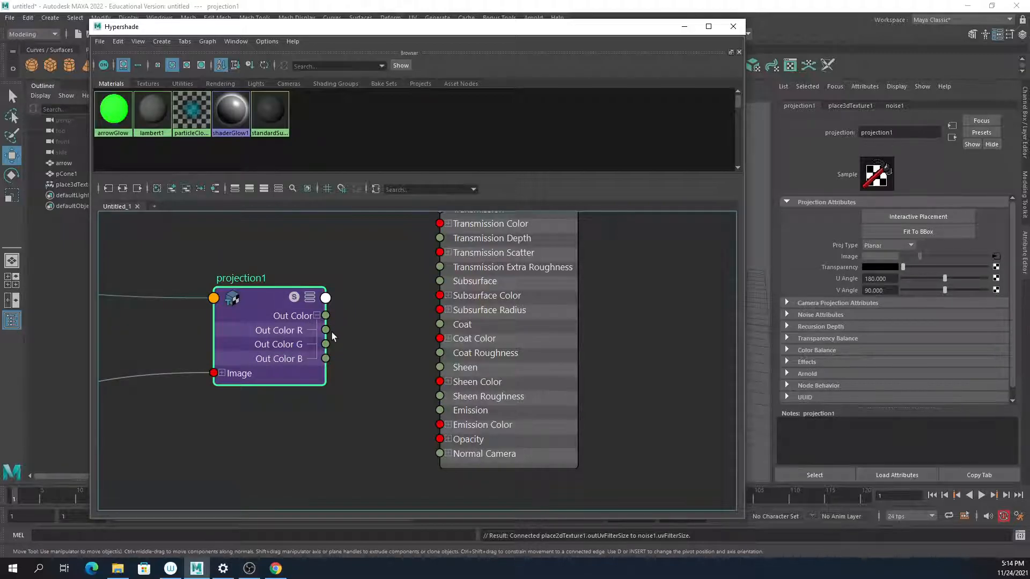
drag(325, 334, 440, 411)
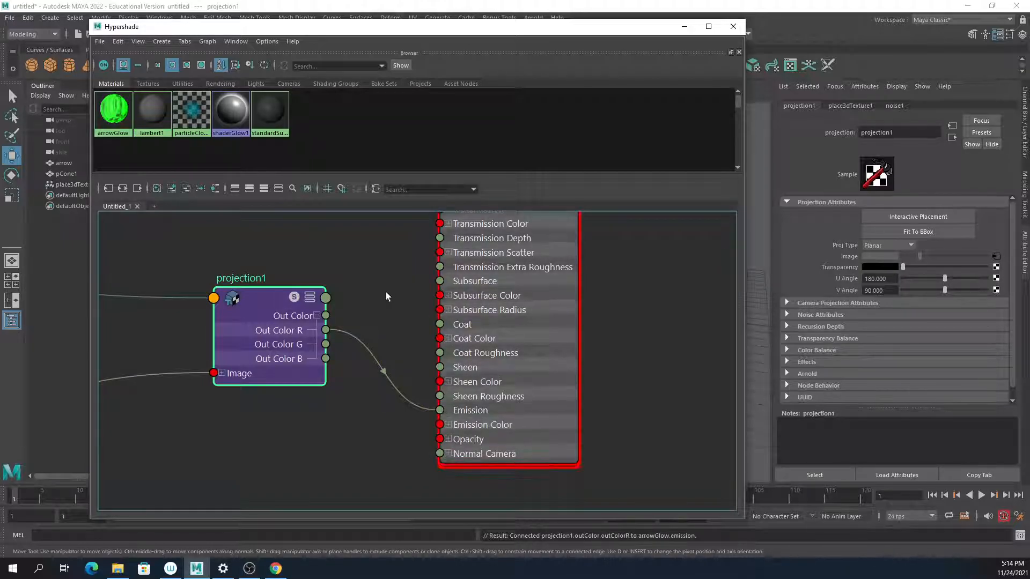
- Add an Arnold Physical Sky light and render the scene in the Arnold RenderView
drag(478, 26, 475, 70)
click(533, 20)
click(552, 48)
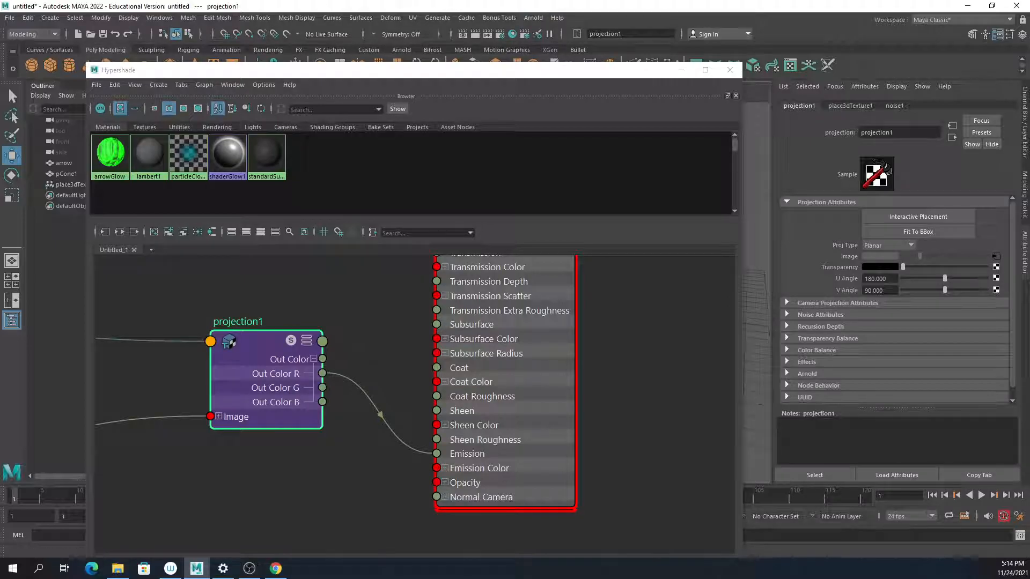
click(533, 18)
mouse_move(577, 75)
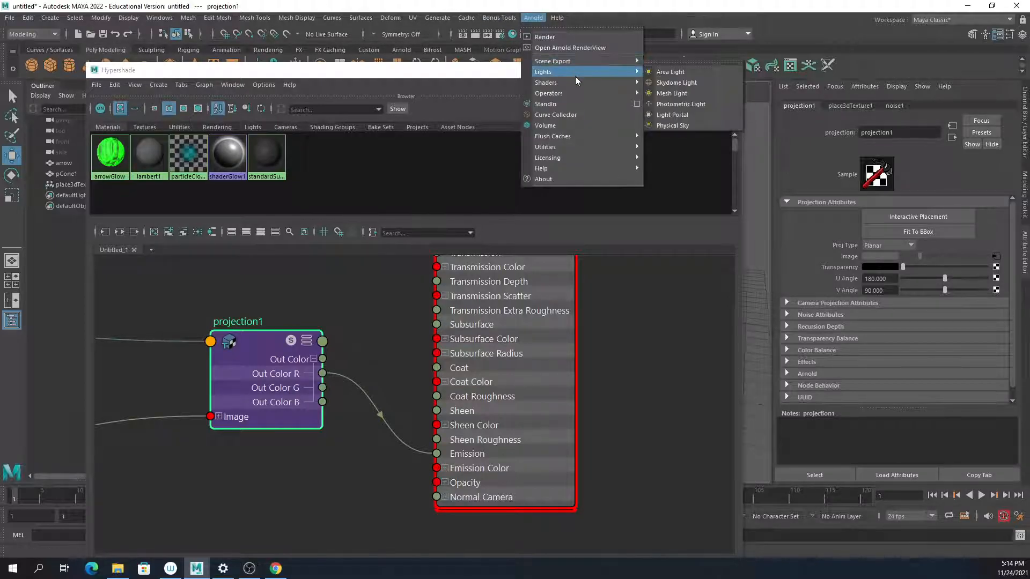
click(708, 127)
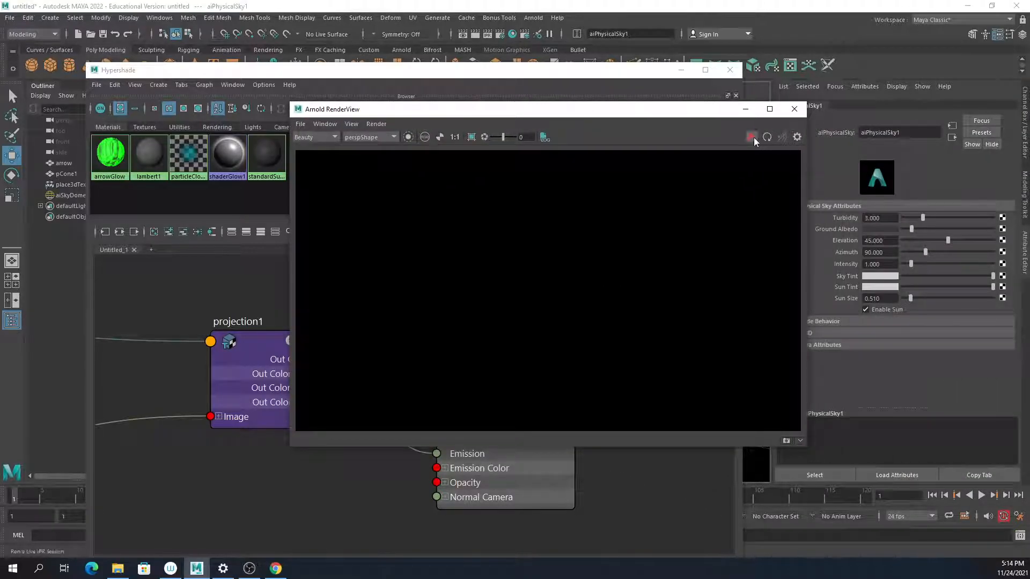
click(753, 138)
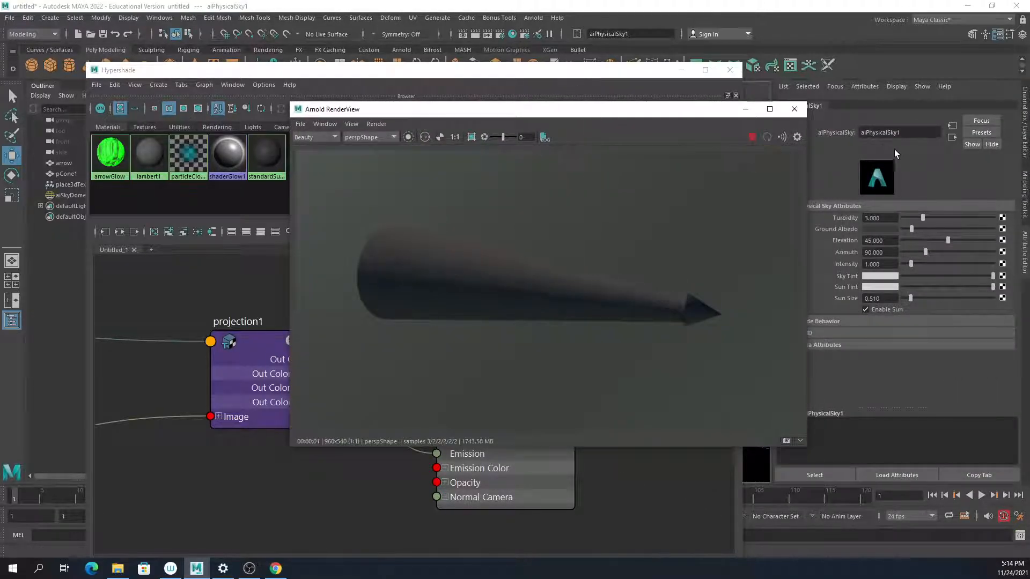
- Assign the arrowGlow material to the cone and render it again in the Arnold RenderView
drag(653, 112, 1029, 110)
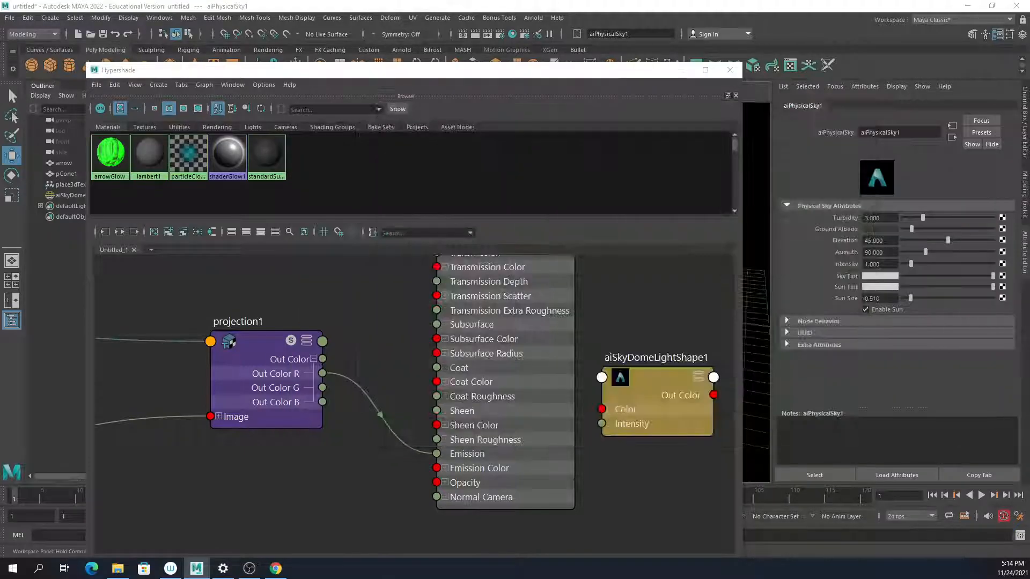
drag(601, 75, 958, 67)
scroll(771, 340, down, 5)
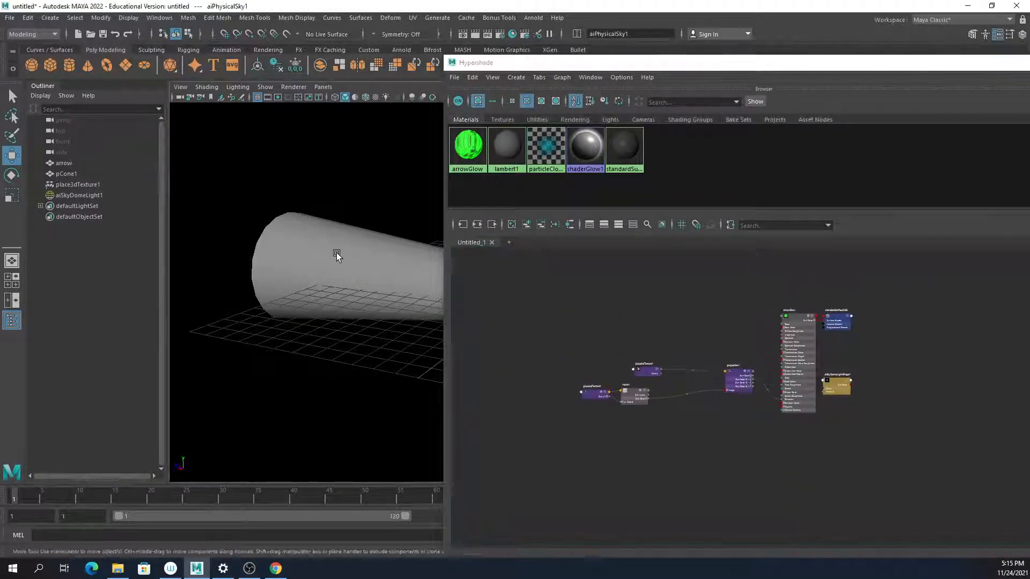
click(332, 254)
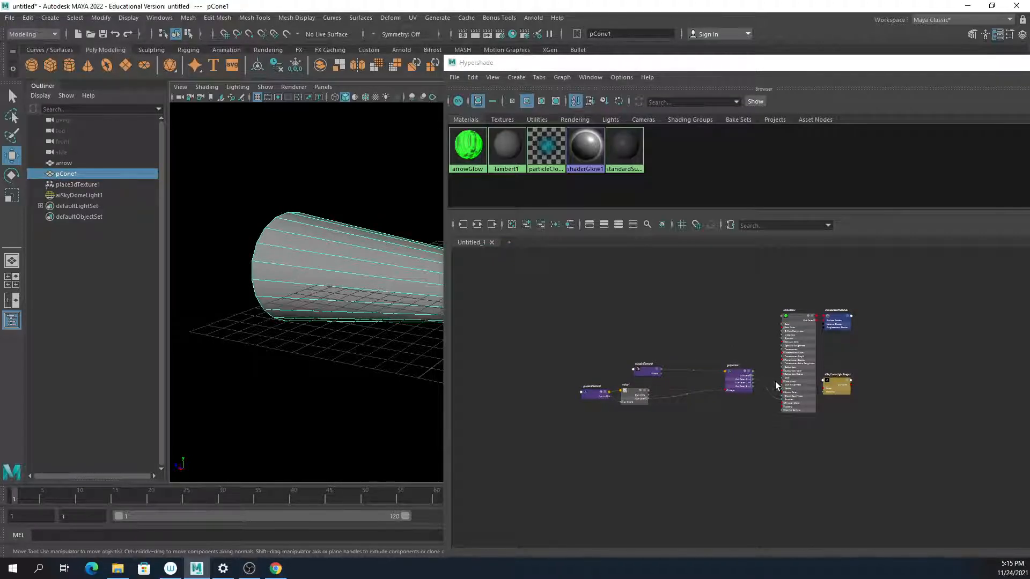
scroll(803, 312, up, 5)
right_drag(776, 346, 771, 302)
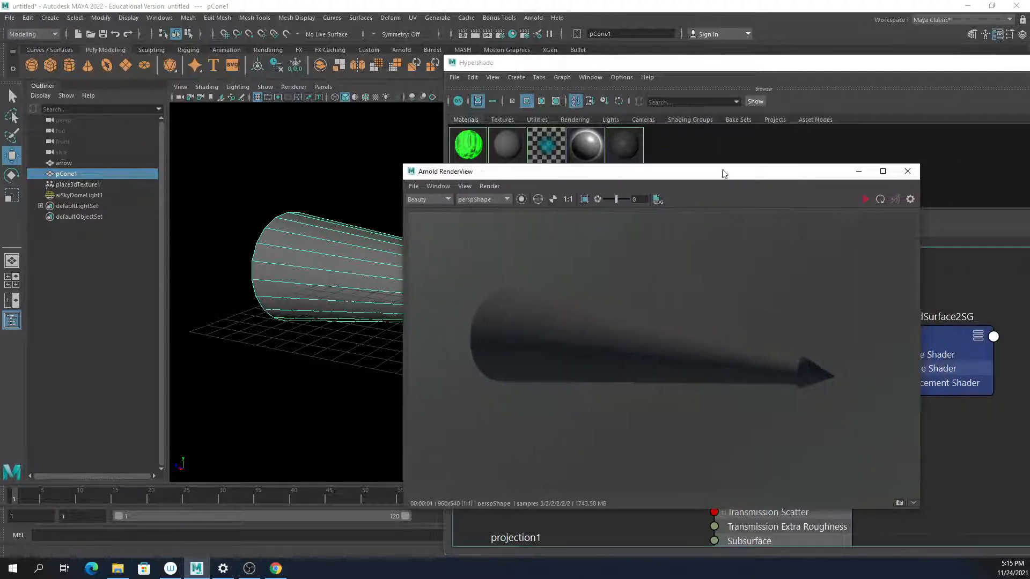
click(864, 199)
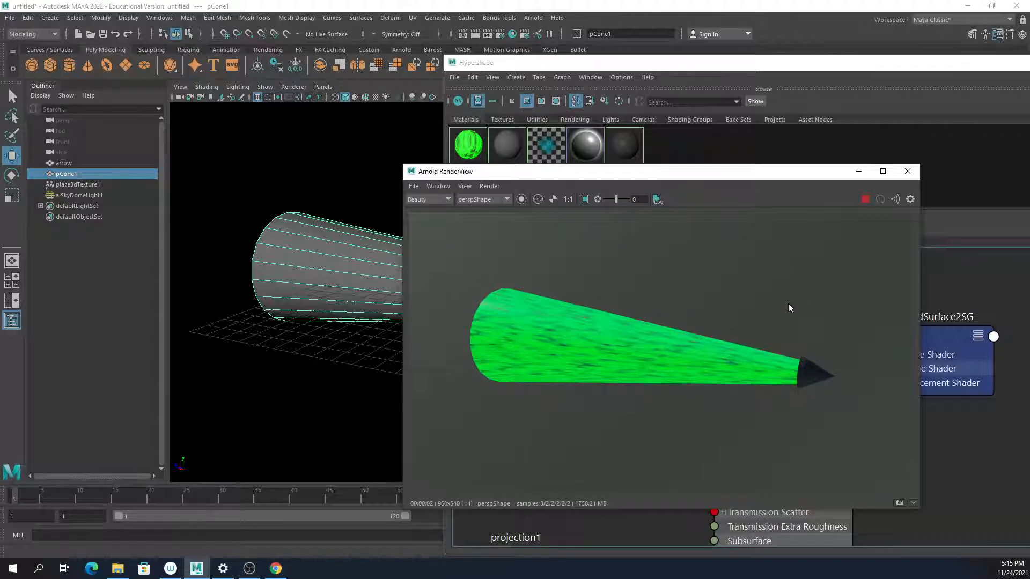
click(863, 199)
- Select the noise1 node in the shading network and lower its Ratio to about 0.247
drag(766, 172, 1029, 126)
drag(914, 64, 573, 21)
middle_drag(568, 405, 657, 178)
scroll(275, 253, down, 3)
scroll(297, 249, up, 3)
alt+middle_drag(363, 271, 626, 376)
alt+middle_drag(312, 336, 494, 303)
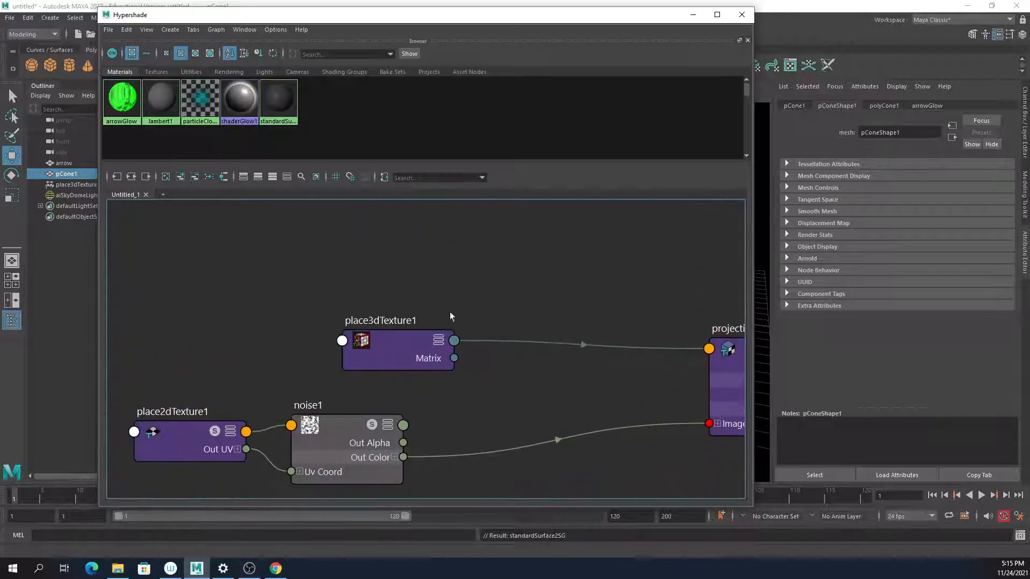
click(376, 437)
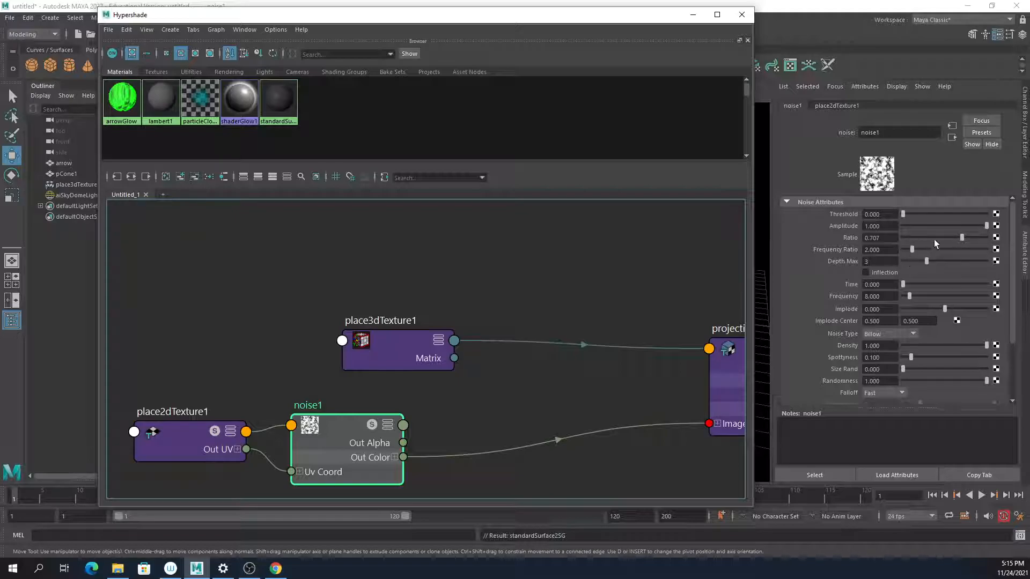
drag(958, 238, 923, 238)
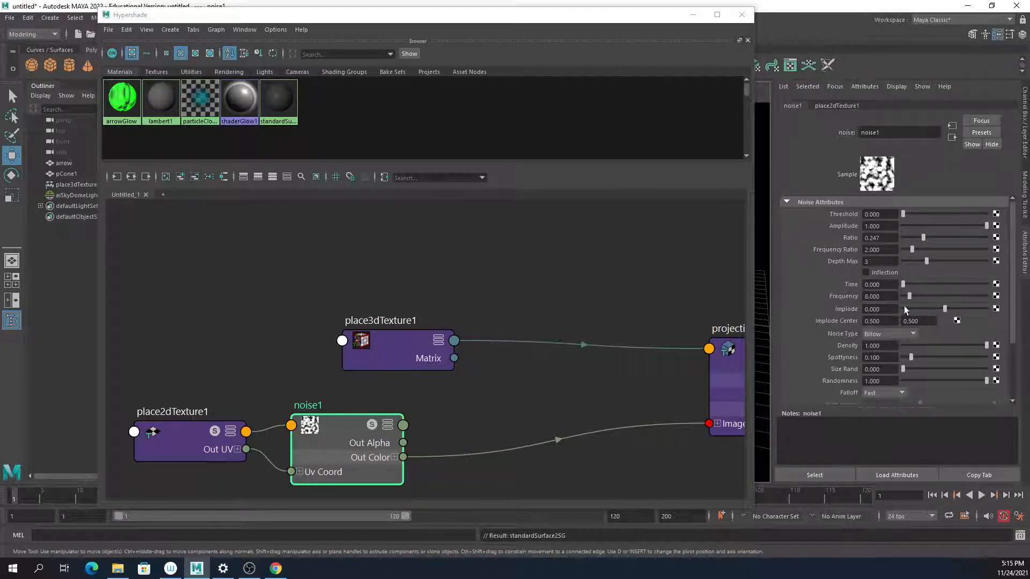
- Set the noise texture's Frequency to 3 and run the Arnold render again
double_click(885, 296)
text(3)
key(Return)
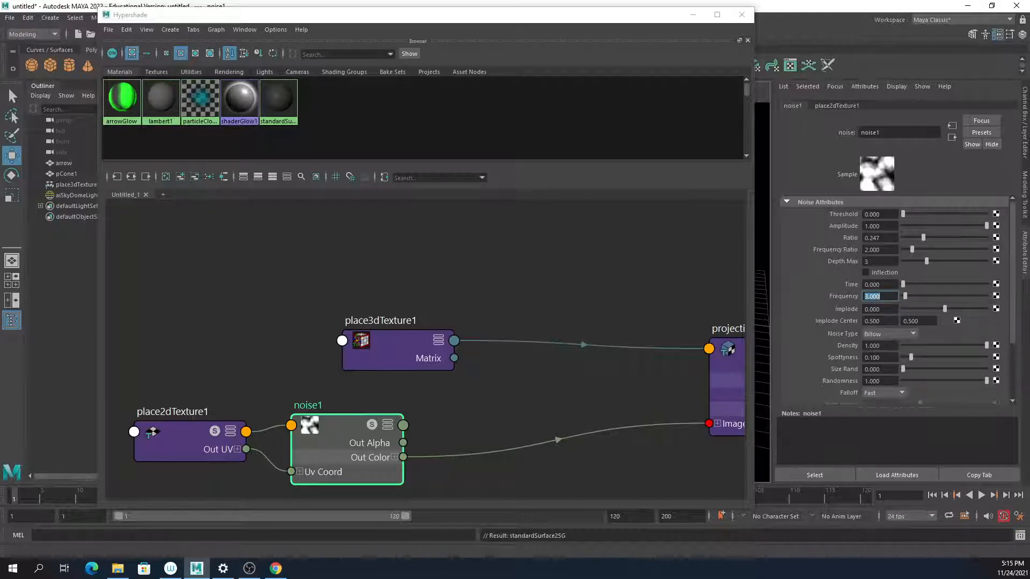
drag(1029, 279, 644, 116)
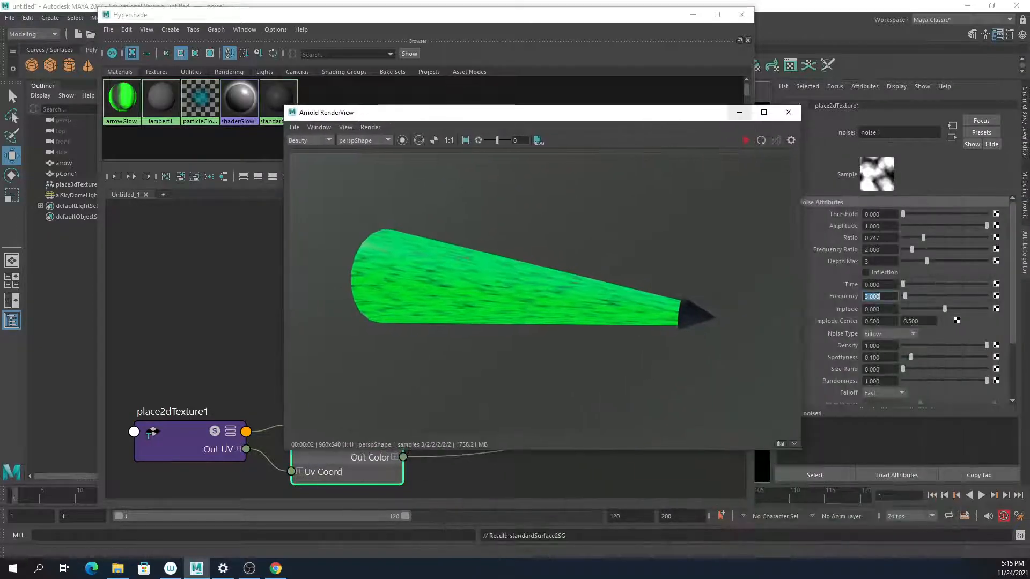
click(744, 140)
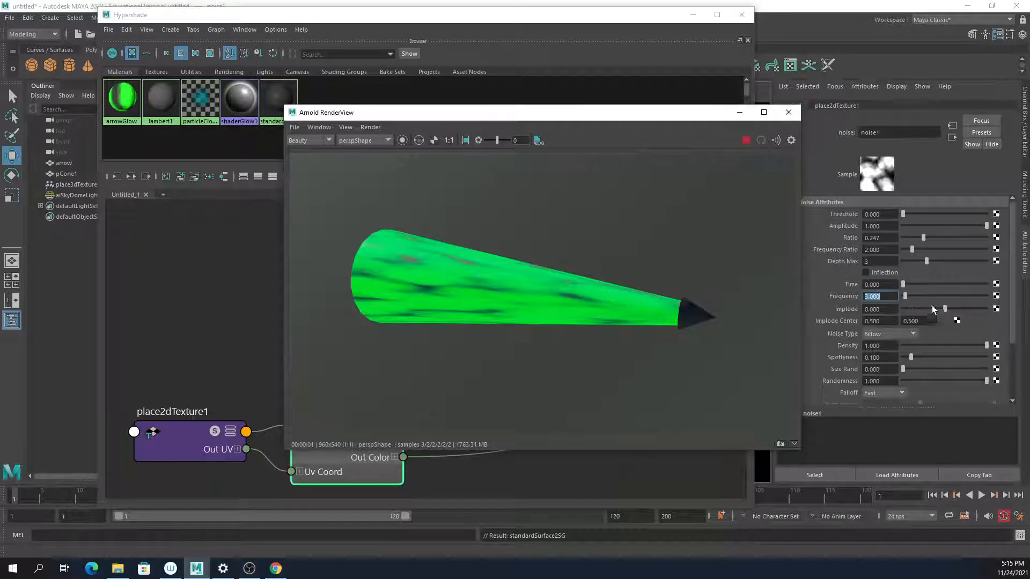
- Set the noise's Frequency Ratio to about 1.292 and Amplitude to about 0.909, and refresh the render
drag(910, 250, 905, 249)
drag(916, 213, 977, 224)
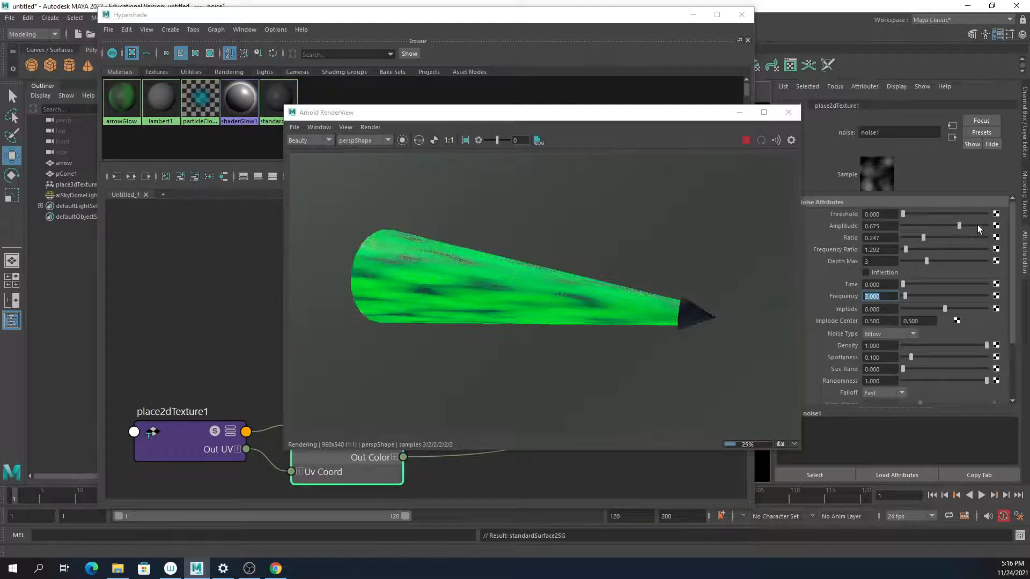
click(745, 140)
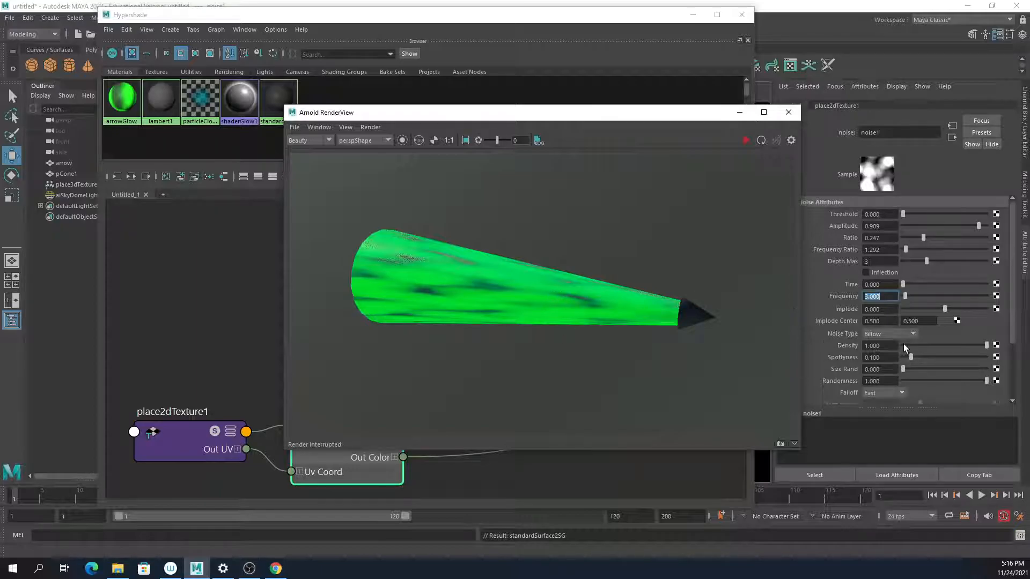
click(762, 140)
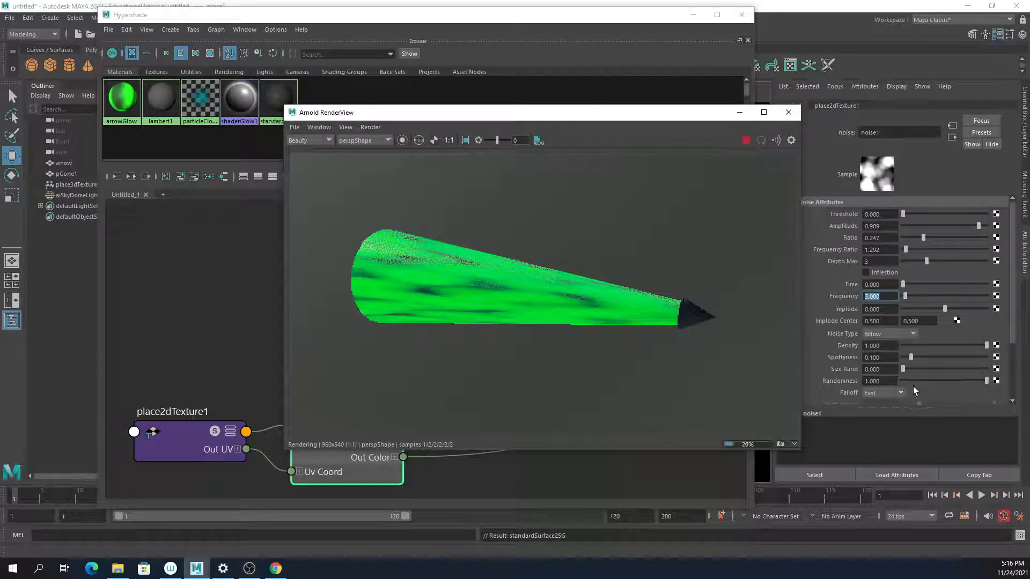
- Try the Wave, Wispy, SpaceTime and Perlin Noise types on the noise texture in the live render
click(895, 333)
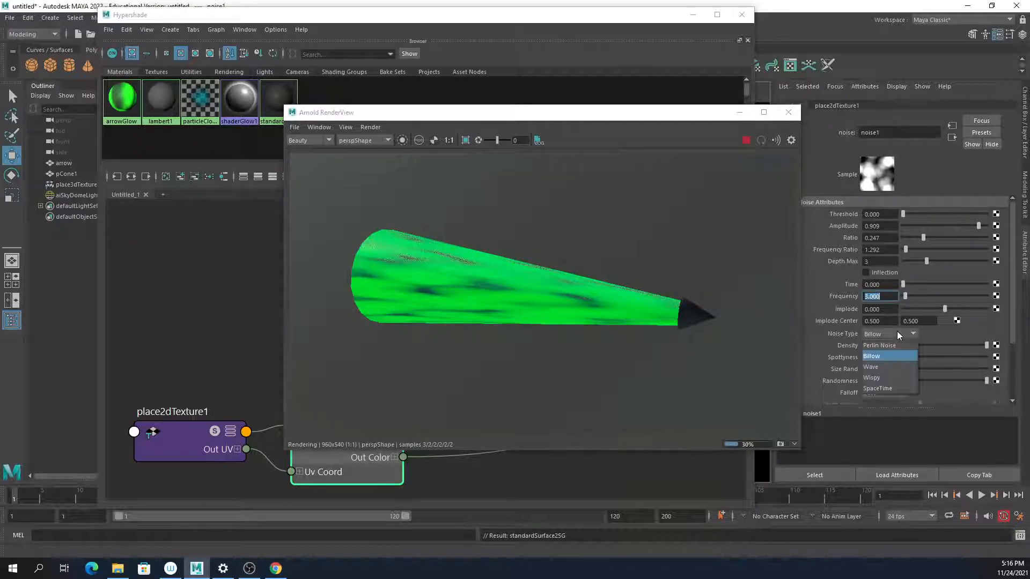
click(890, 367)
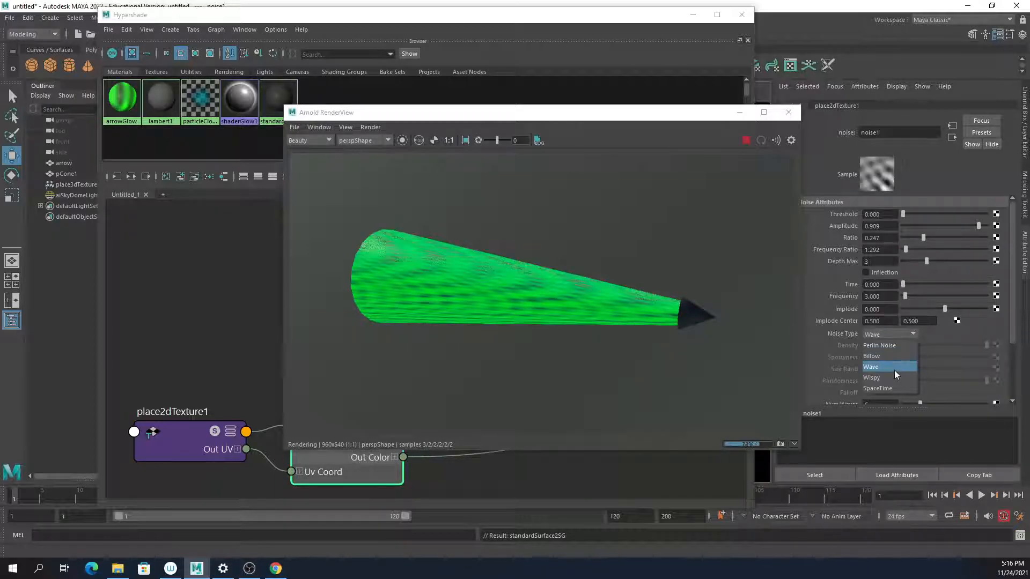
click(890, 378)
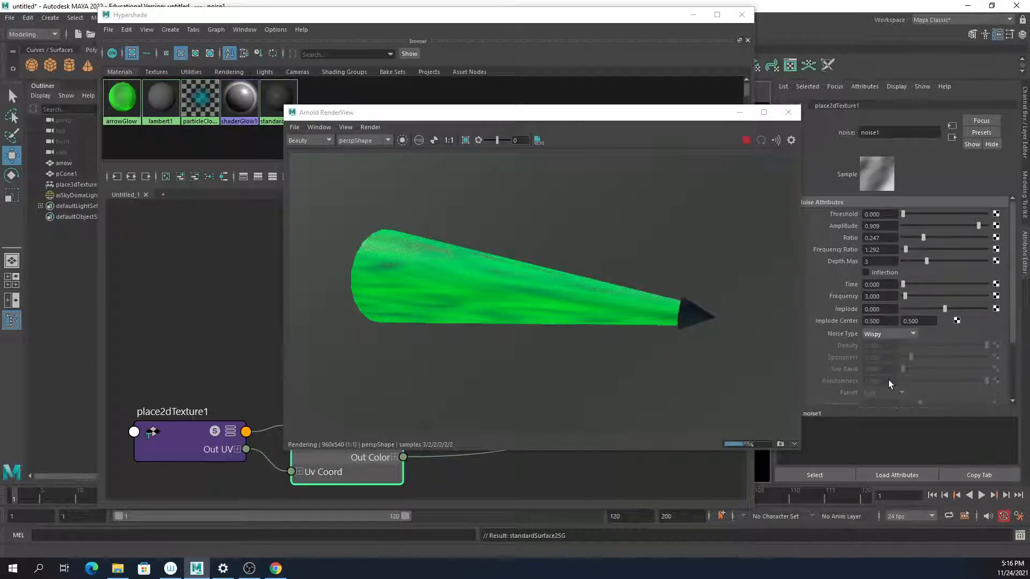
click(913, 333)
click(903, 385)
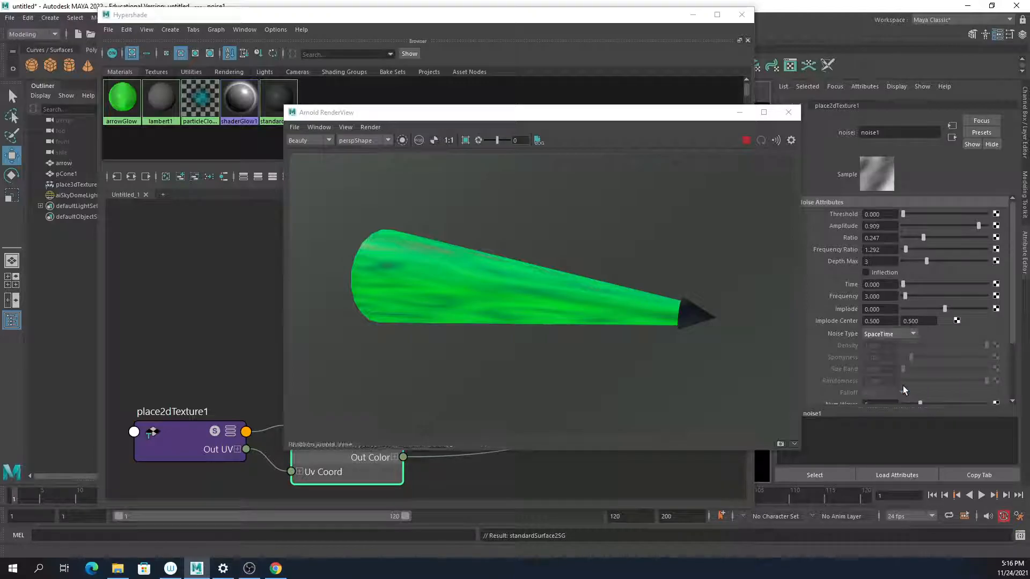
click(907, 332)
click(903, 345)
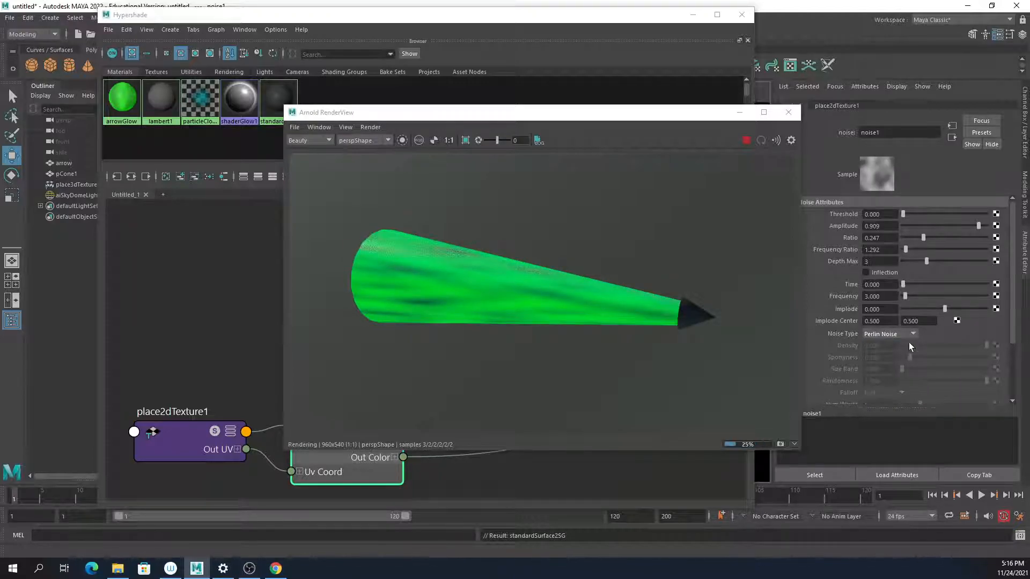
- Set the noise type to Billow and adjust its Frequency to about 5.195
drag(904, 298, 912, 297)
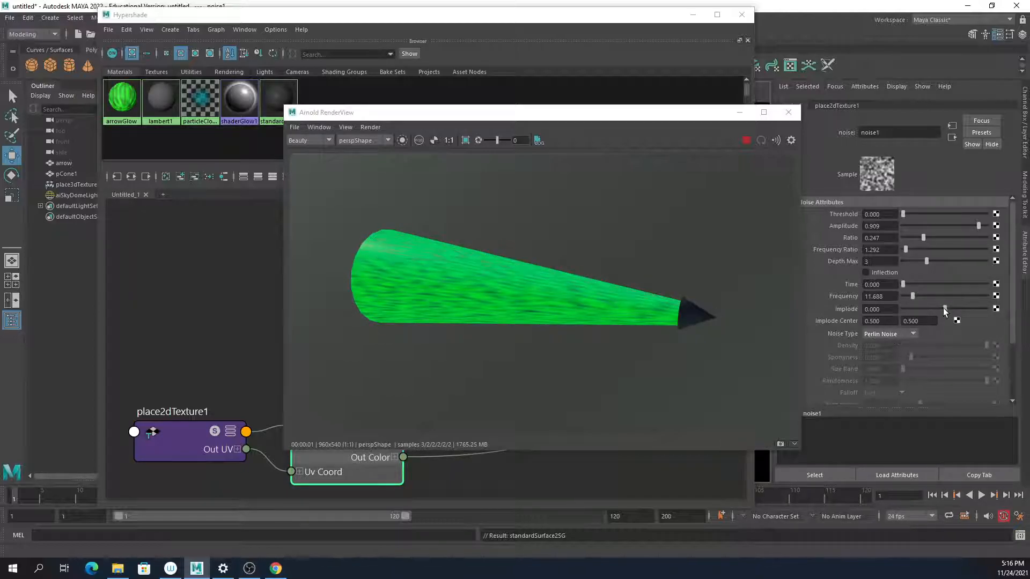
click(885, 334)
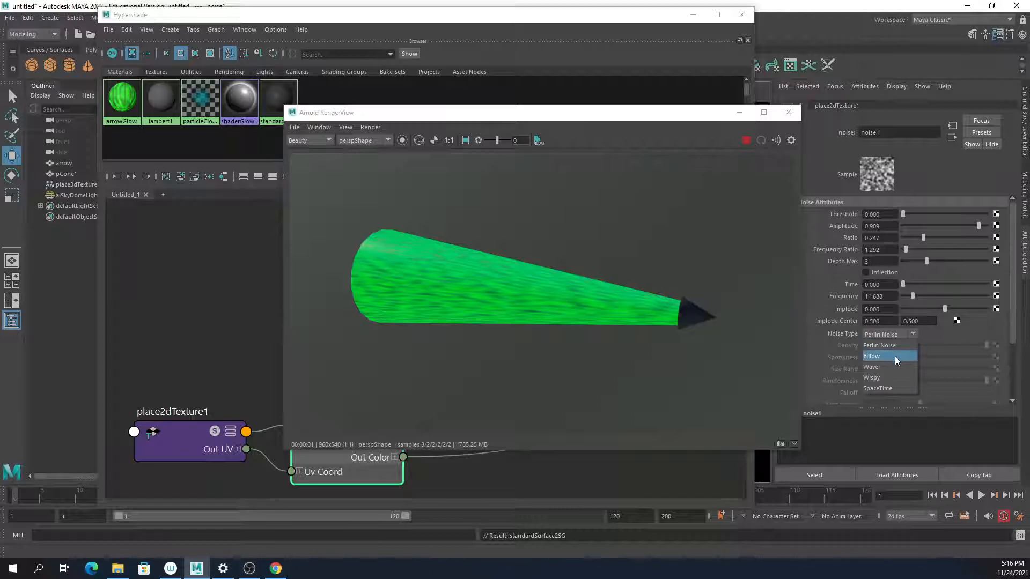
click(895, 357)
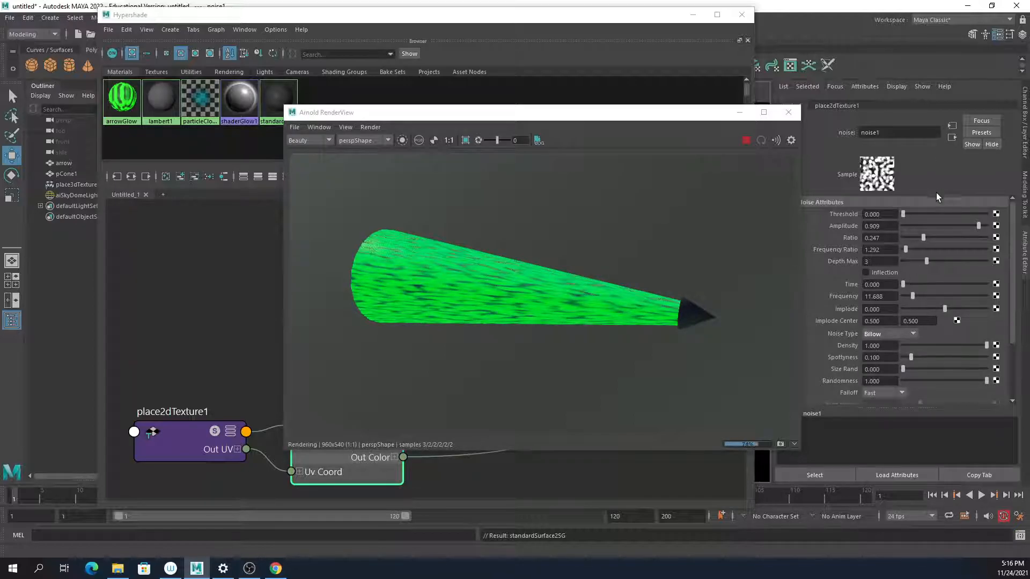
drag(915, 295, 908, 298)
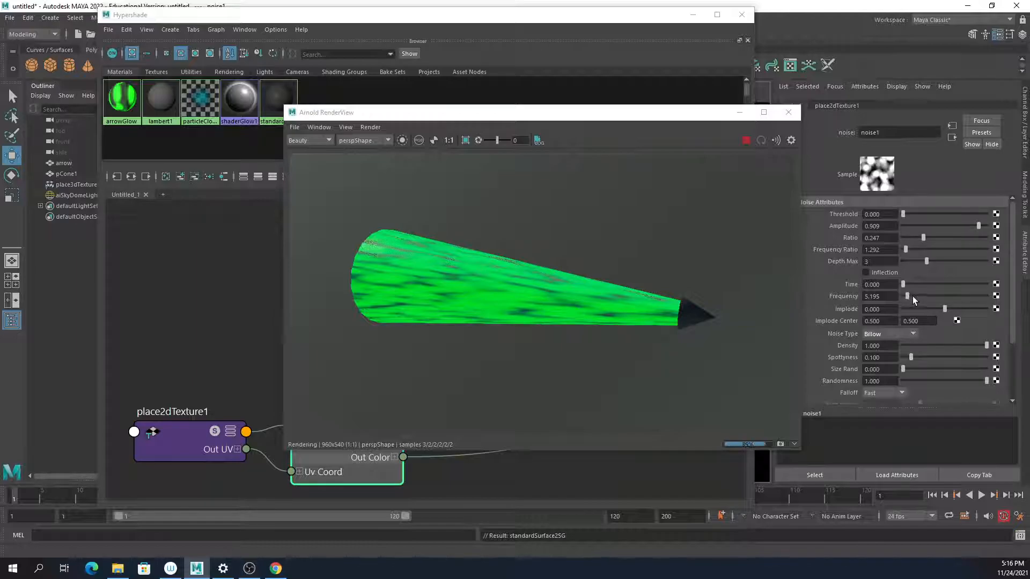
mouse_move(903, 283)
mouse_down()
mouse_move(990, 291)
mouse_move(890, 280)
mouse_up()
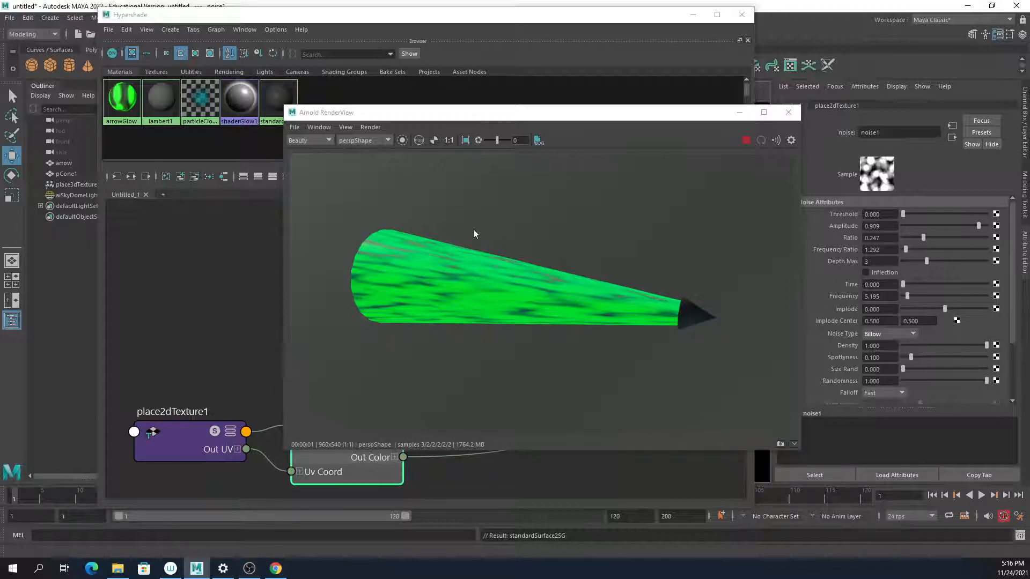
- Stop and close the live render, and move the arrowGlow node group closer to the projection1 node in the graph
click(747, 140)
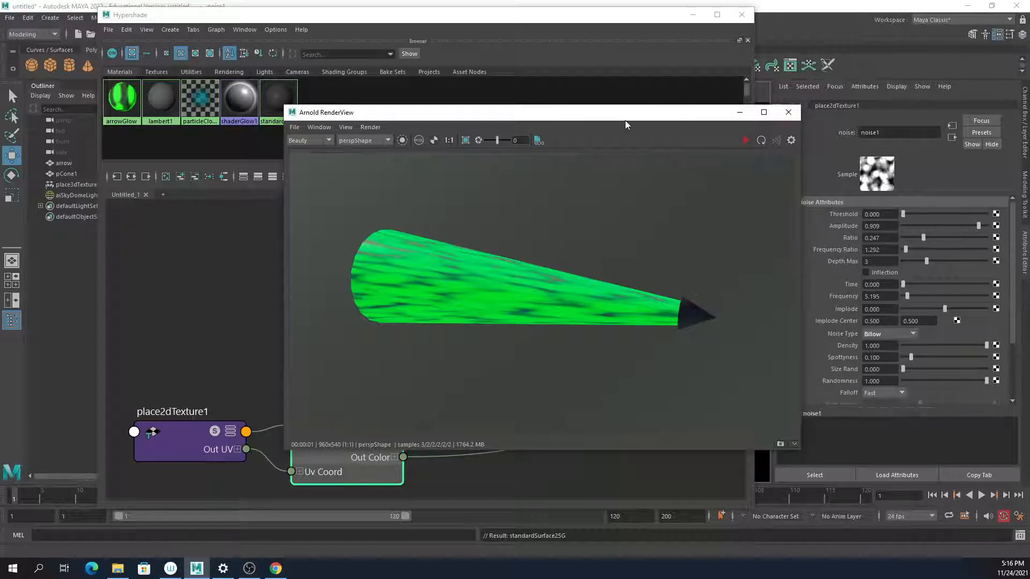
click(788, 112)
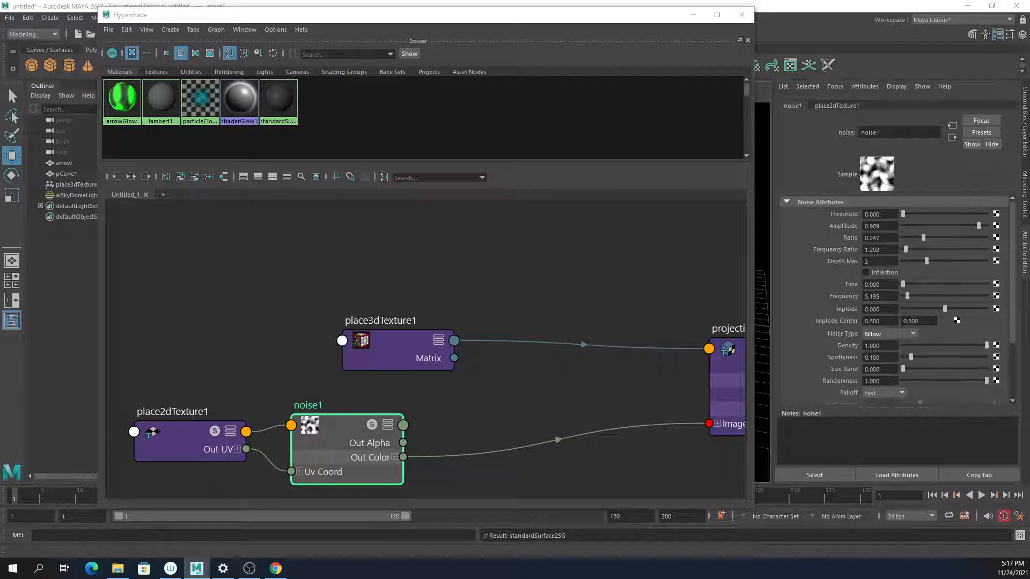
alt+middle_drag(521, 377, 310, 385)
alt+middle_drag(539, 314, 426, 332)
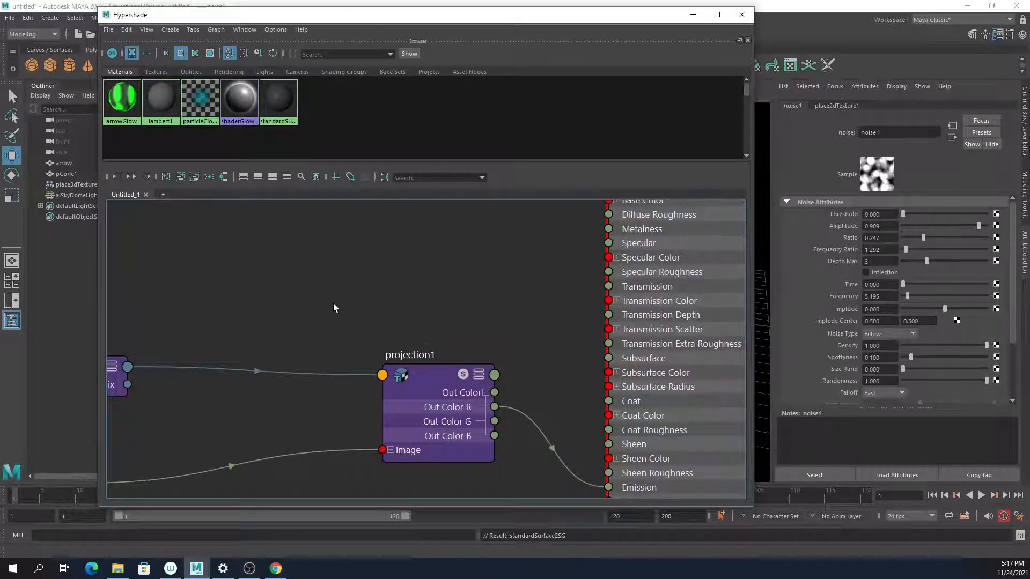
scroll(335, 304, down, 5)
drag(362, 329, 314, 325)
drag(342, 238, 586, 399)
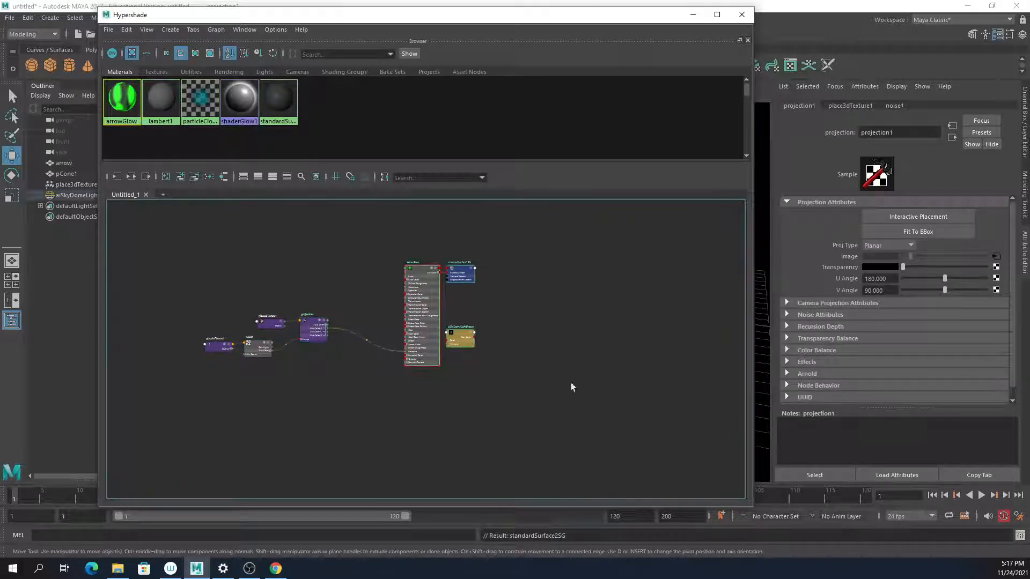
drag(413, 285, 359, 300)
scroll(408, 321, up, 5)
mouse_move(438, 371)
alt+middle_down()
mouse_move(399, 424)
mouse_move(437, 402)
mouse_move(446, 363)
alt+middle_up()
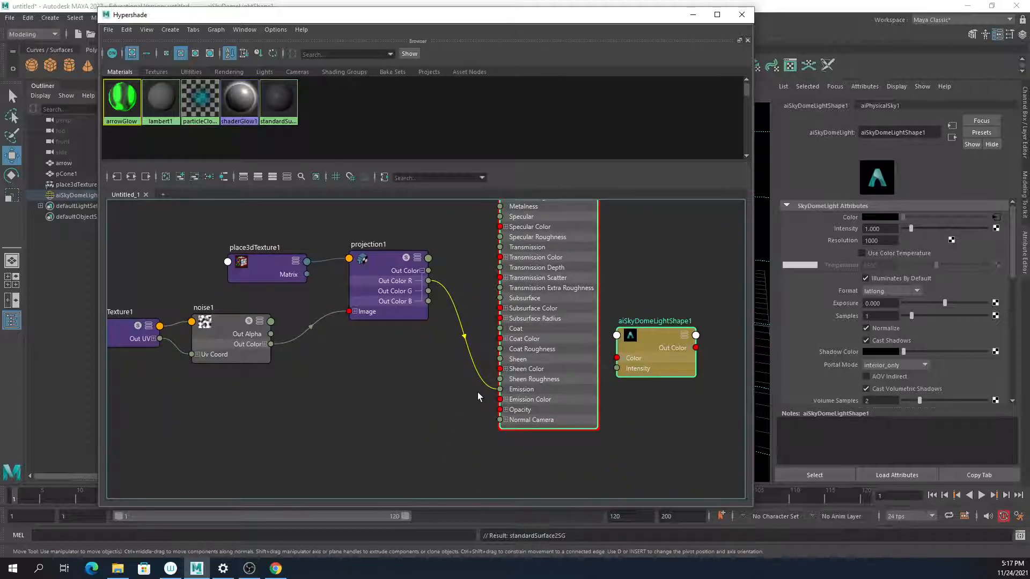
- Connect projection1's Out Color to the Opacity input of the arrowGlow material
drag(1029, 268, 405, 173)
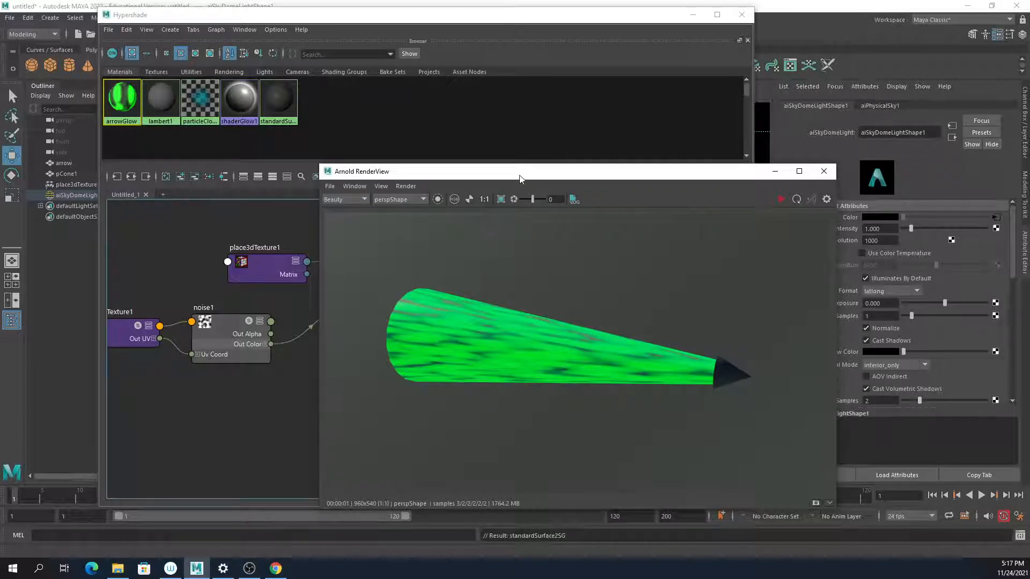
drag(518, 177, 1019, 142)
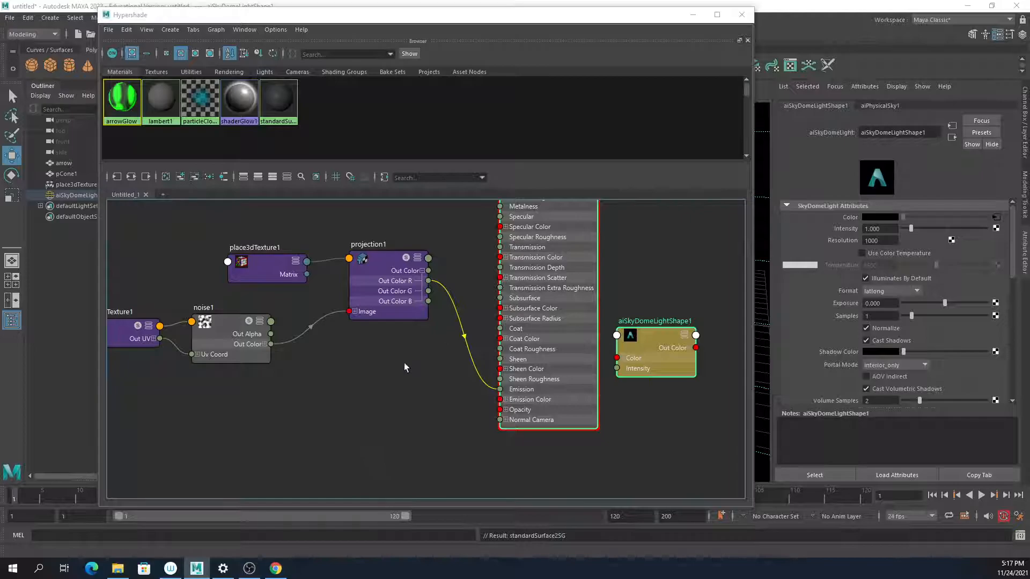
alt+middle_drag(404, 329, 369, 382)
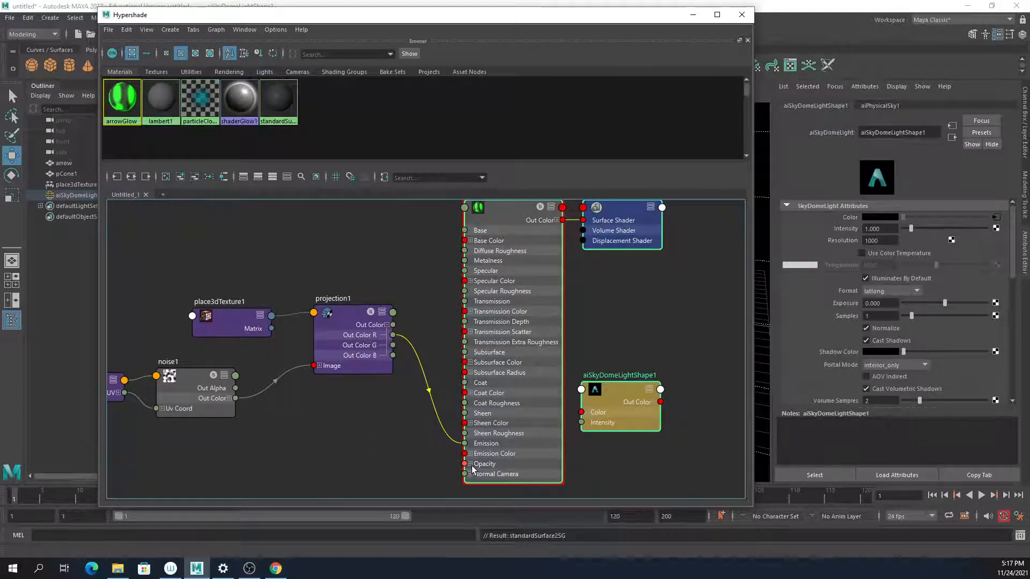
alt+middle_drag(470, 469, 493, 394)
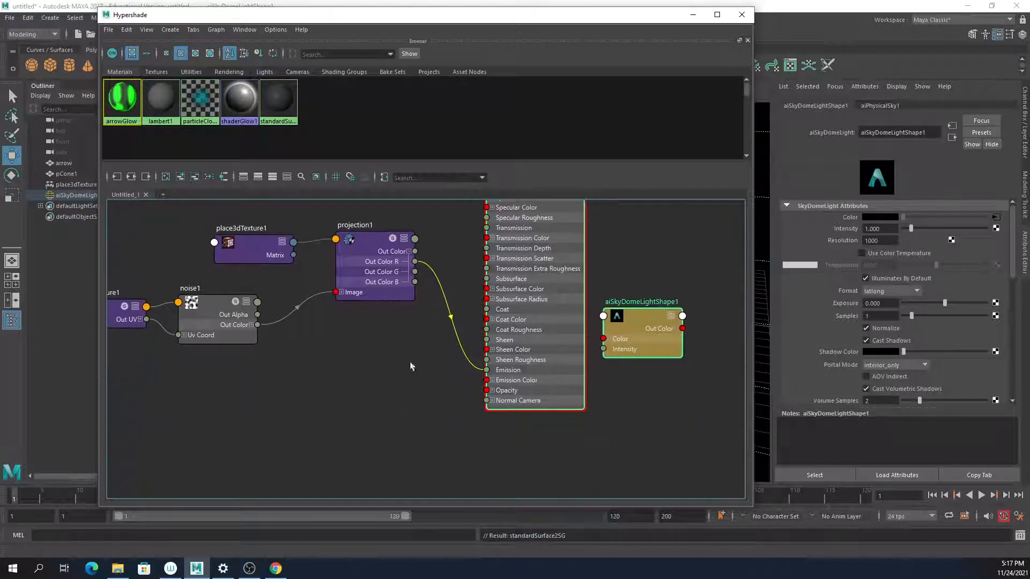
click(492, 391)
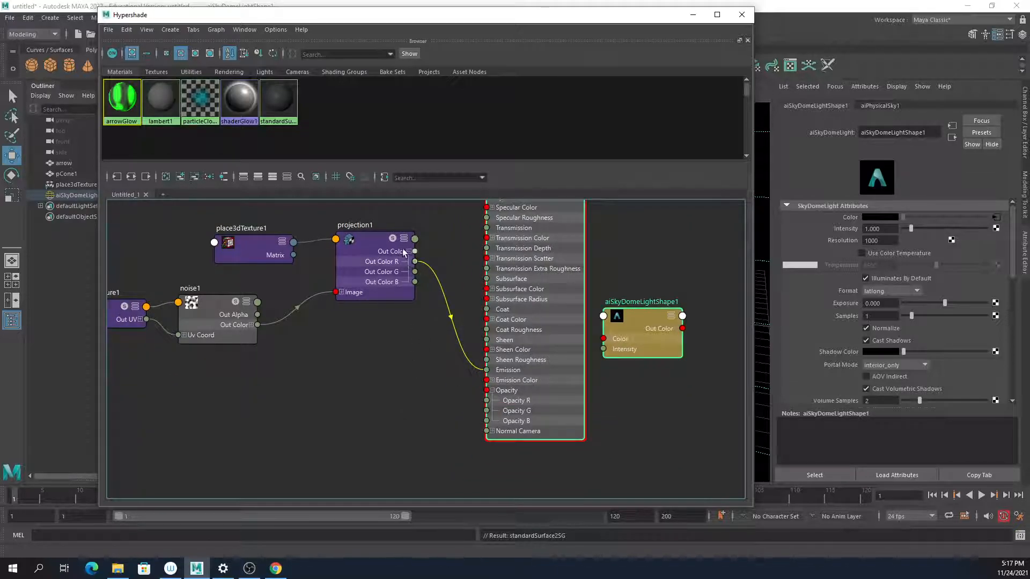
drag(416, 254, 487, 390)
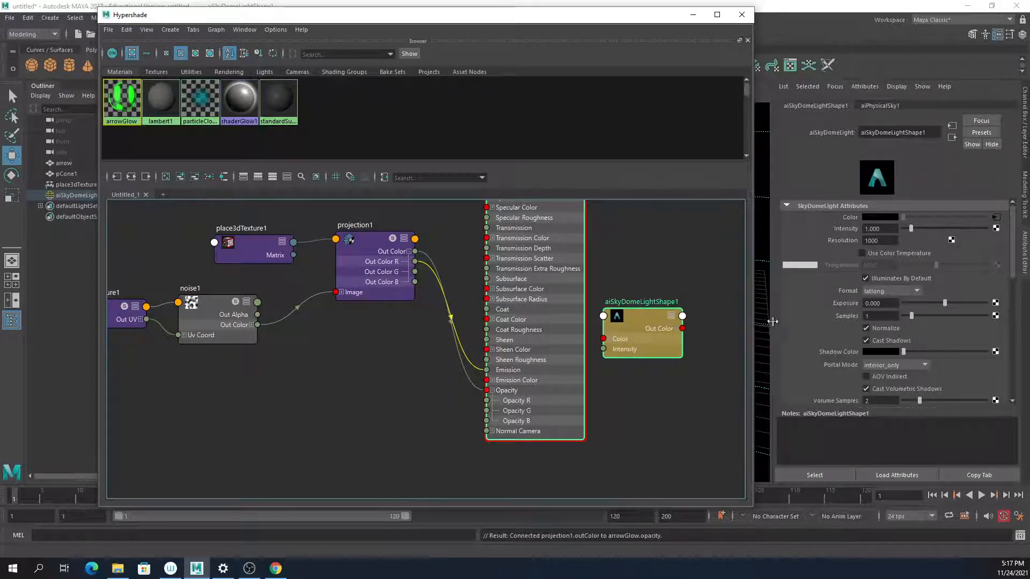
- Select the arrowGlow material node and show its Geometry attributes
scroll(799, 265, down, 5)
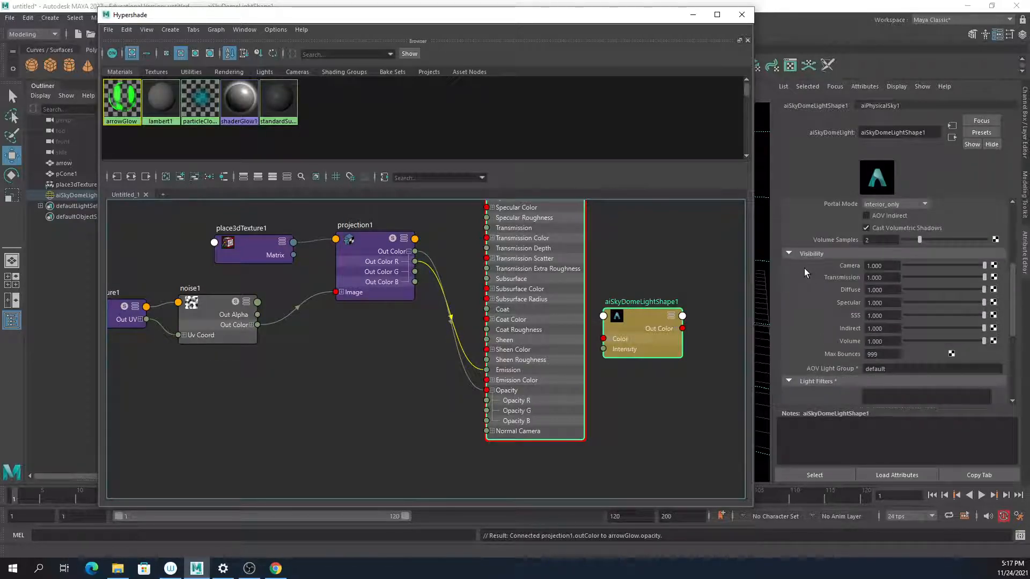
scroll(804, 268, down, 3)
scroll(803, 268, up, 8)
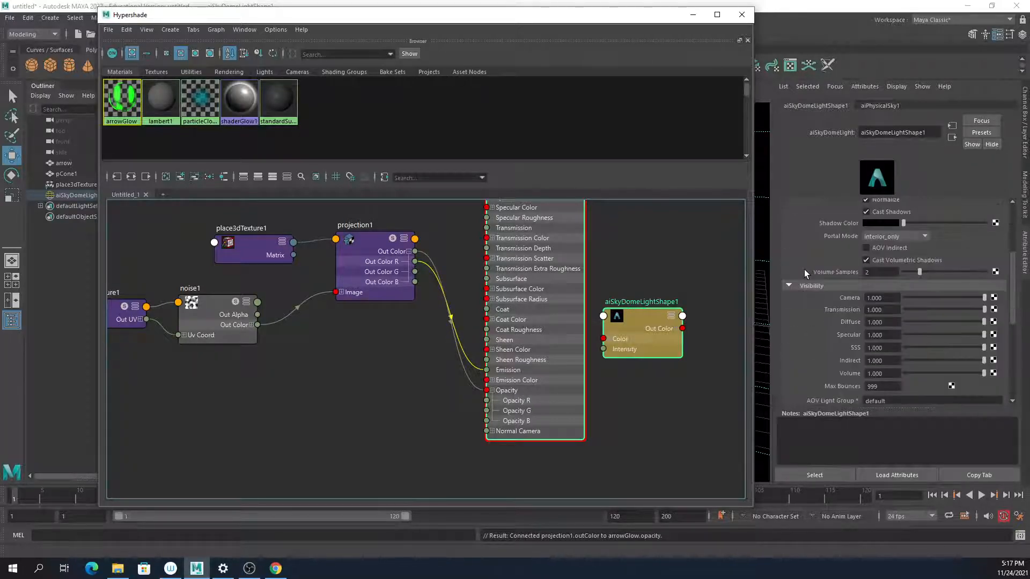
click(554, 258)
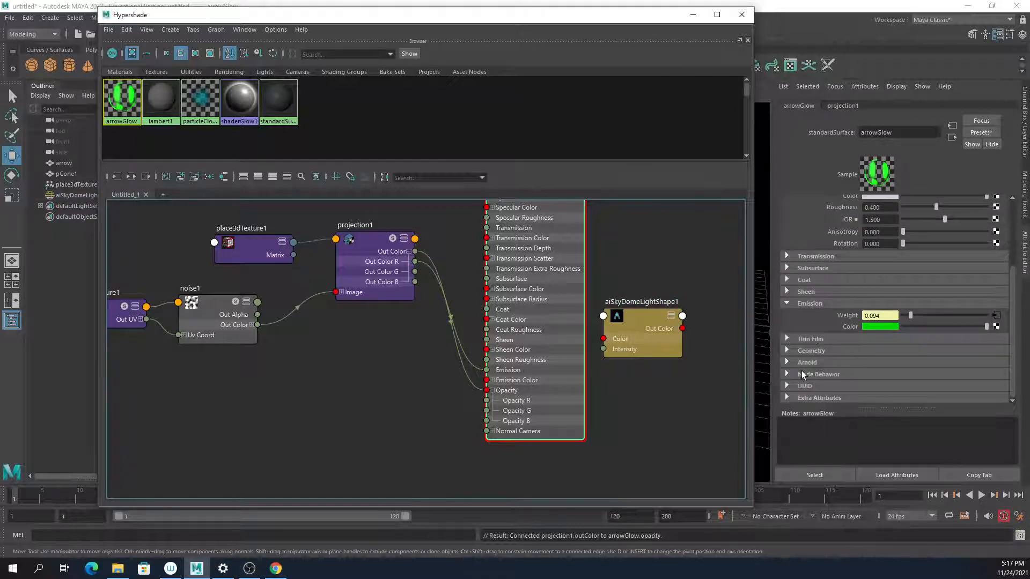
click(808, 363)
scroll(810, 359, down, 1)
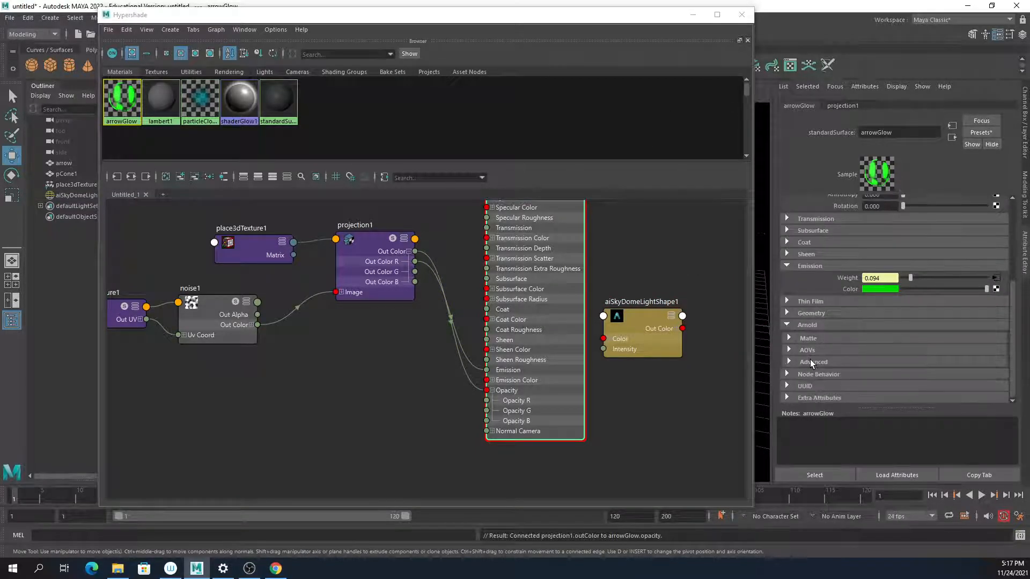
click(804, 325)
click(821, 350)
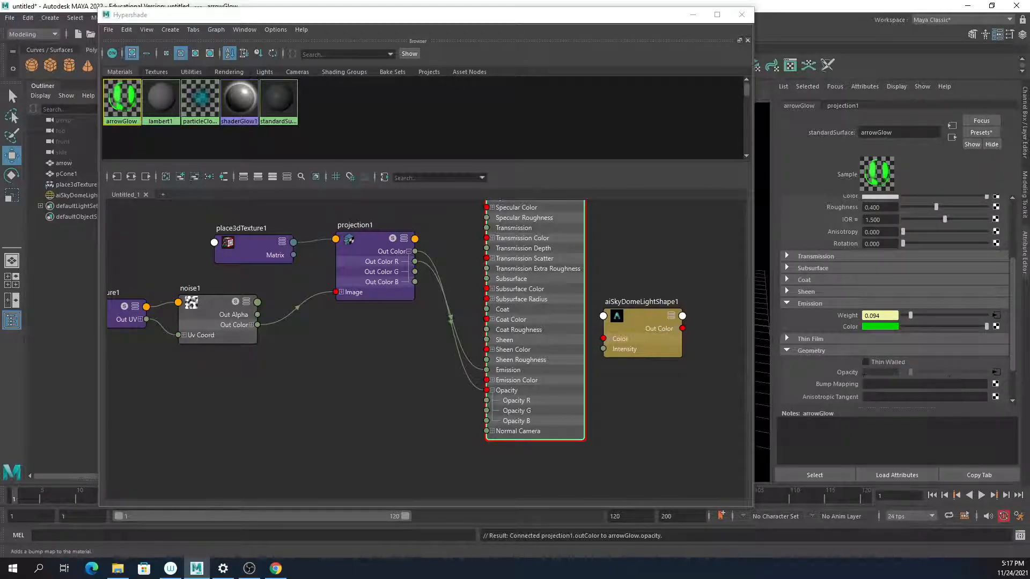
- Examine the Arnold and Render Stats attributes of the trail cone's shape node
drag(549, 14, 586, 410)
click(410, 262)
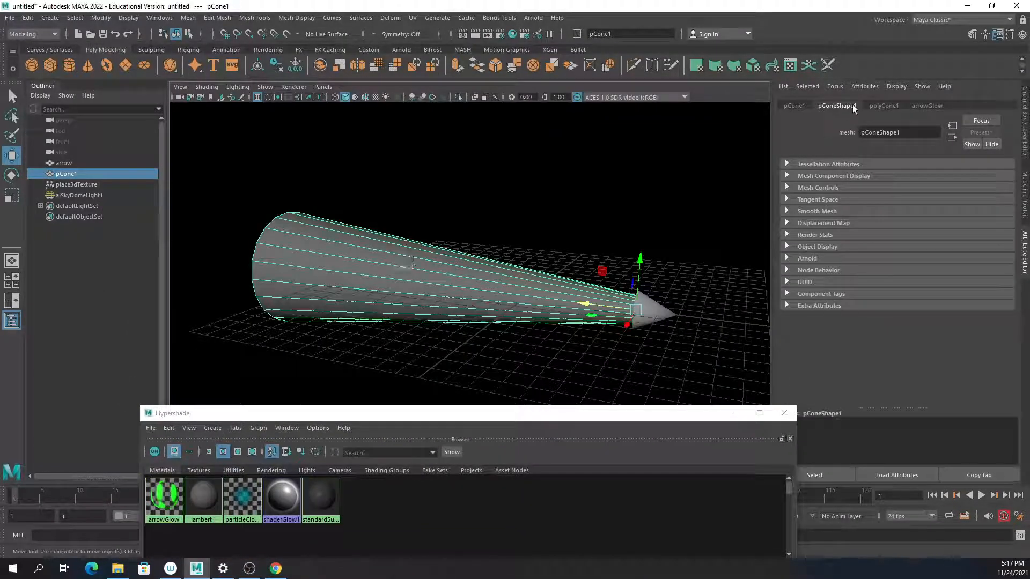
click(812, 262)
scroll(839, 301, down, 5)
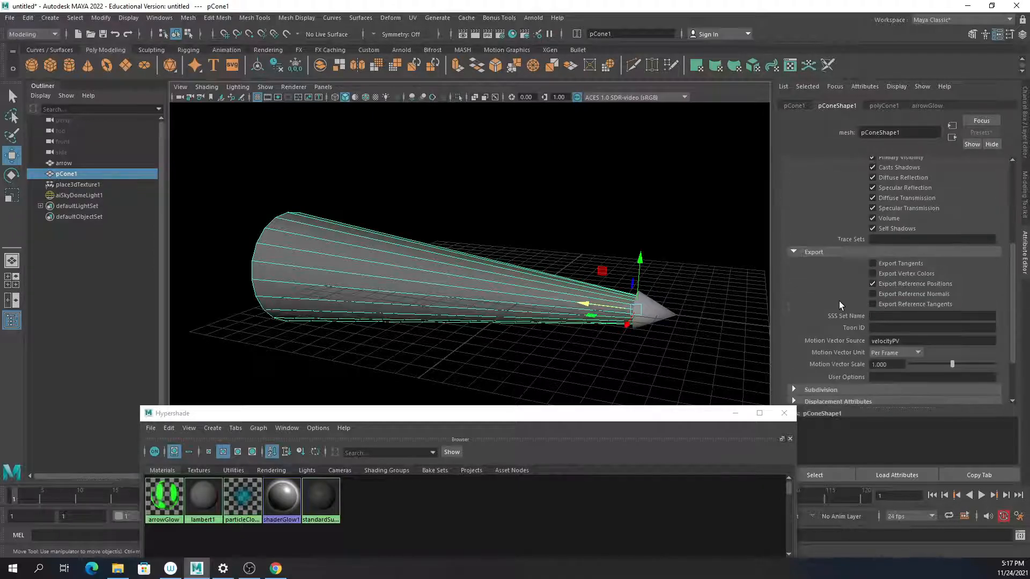
scroll(839, 301, up, 5)
click(809, 260)
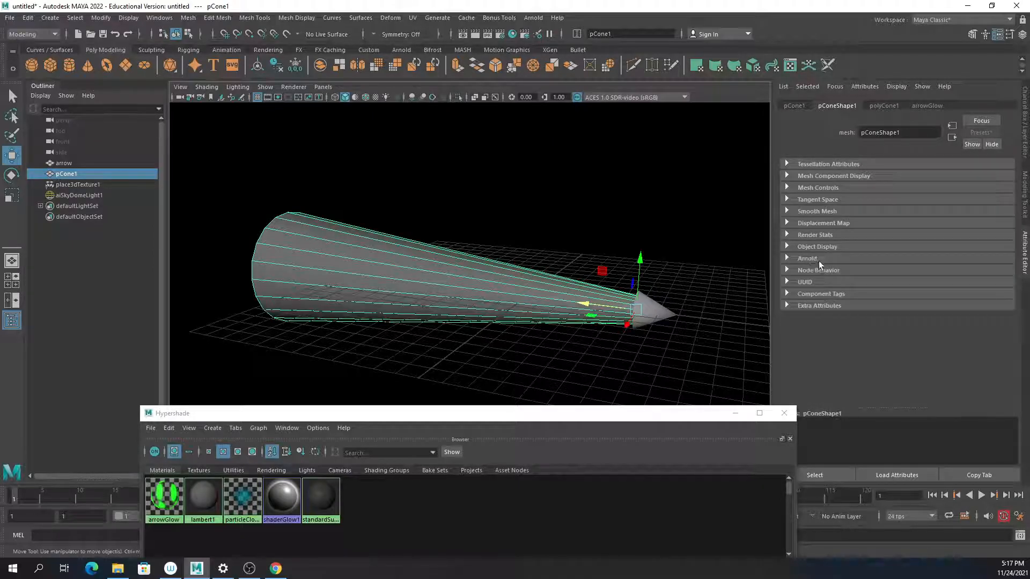
click(815, 236)
click(816, 236)
click(812, 262)
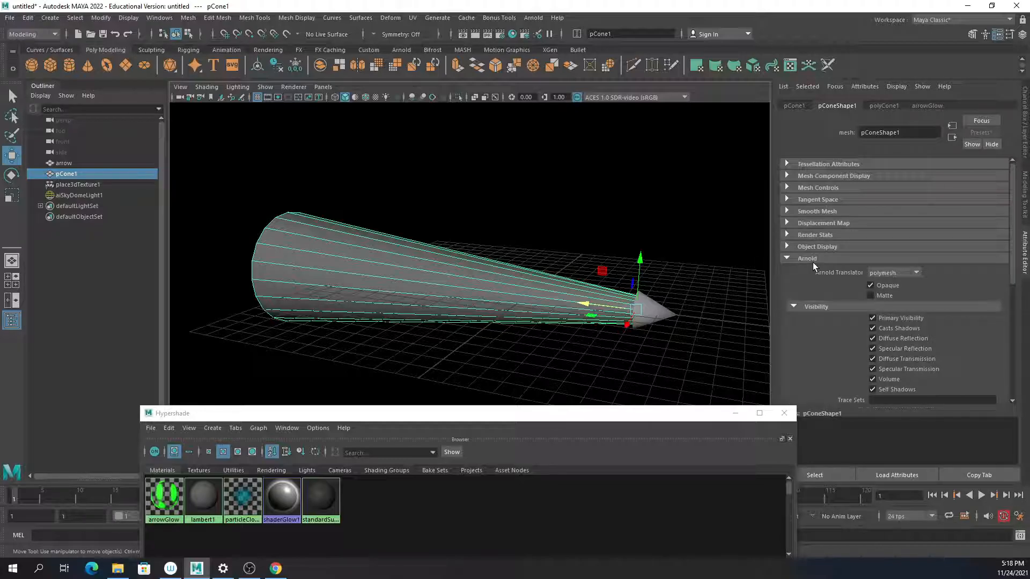
scroll(822, 280, down, 3)
scroll(822, 280, up, 3)
- Turn on Thin Walled for the arrowGlow material and run a short Arnold test render
click(926, 105)
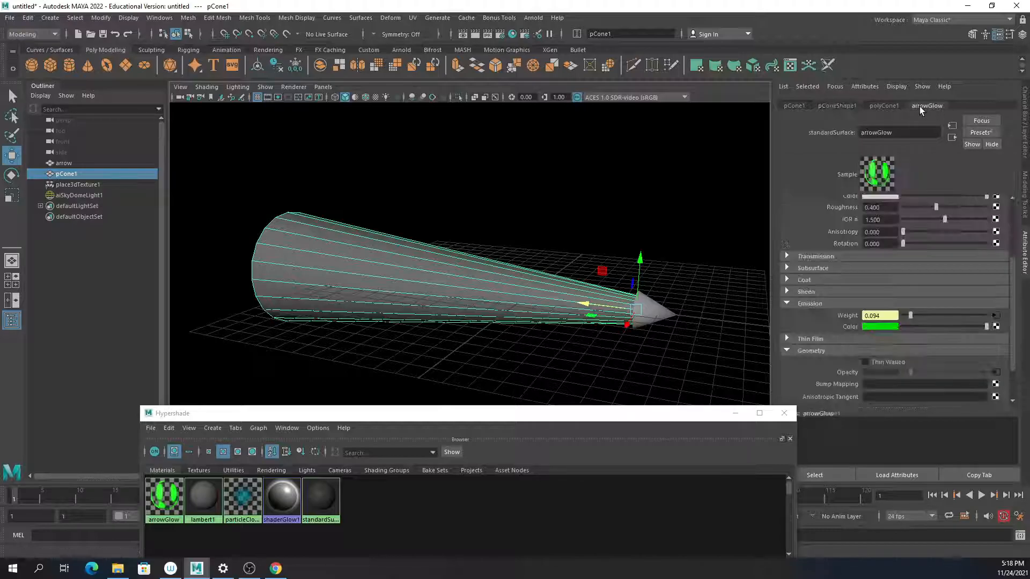
scroll(882, 321, down, 2)
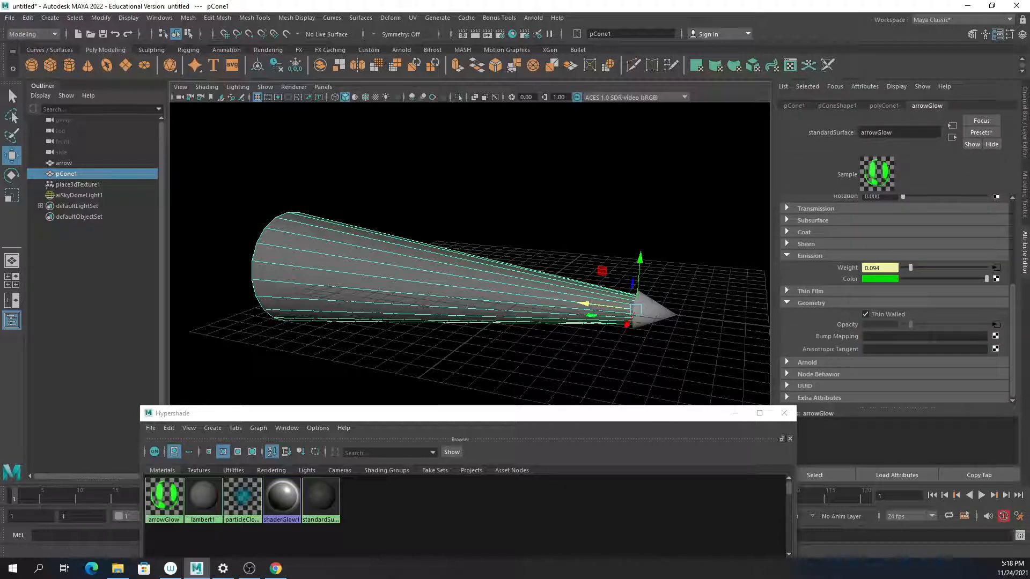
drag(722, 174, 658, 89)
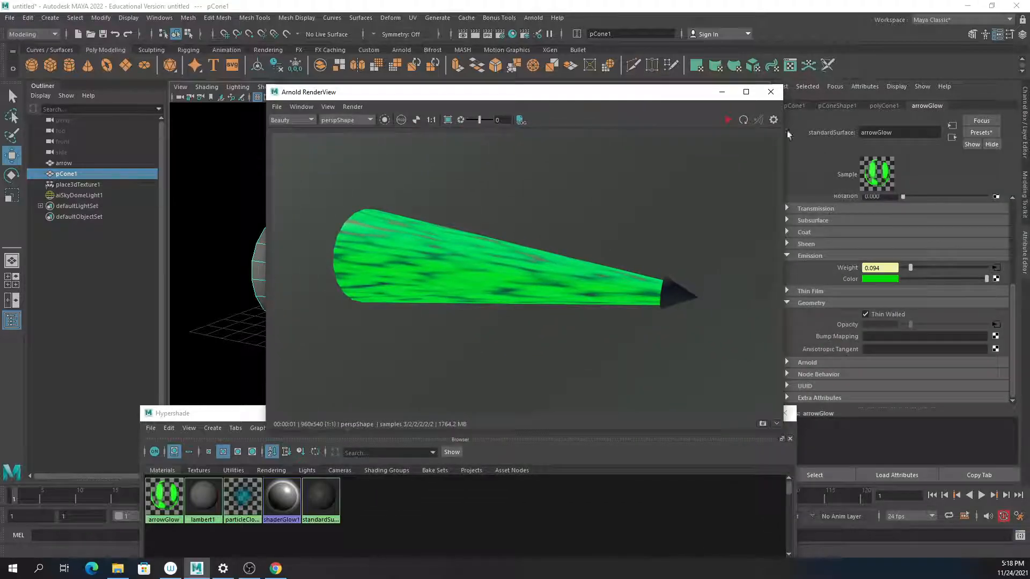
click(727, 121)
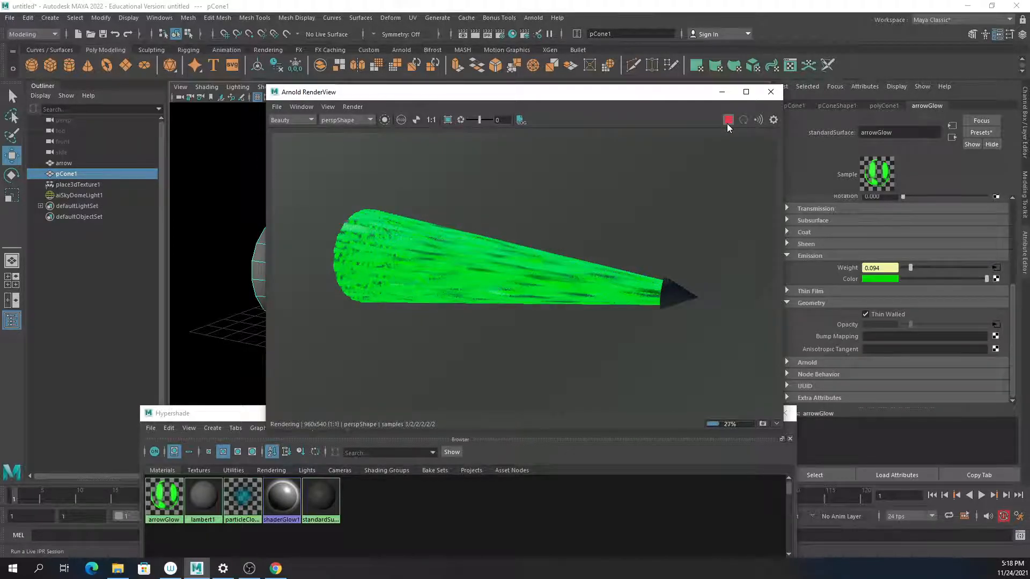
click(727, 123)
- Delete the round cap face at the wide end of the trail cone
drag(652, 94, 1029, 161)
alt+drag(488, 335, 685, 225)
right_click(634, 222)
click(635, 261)
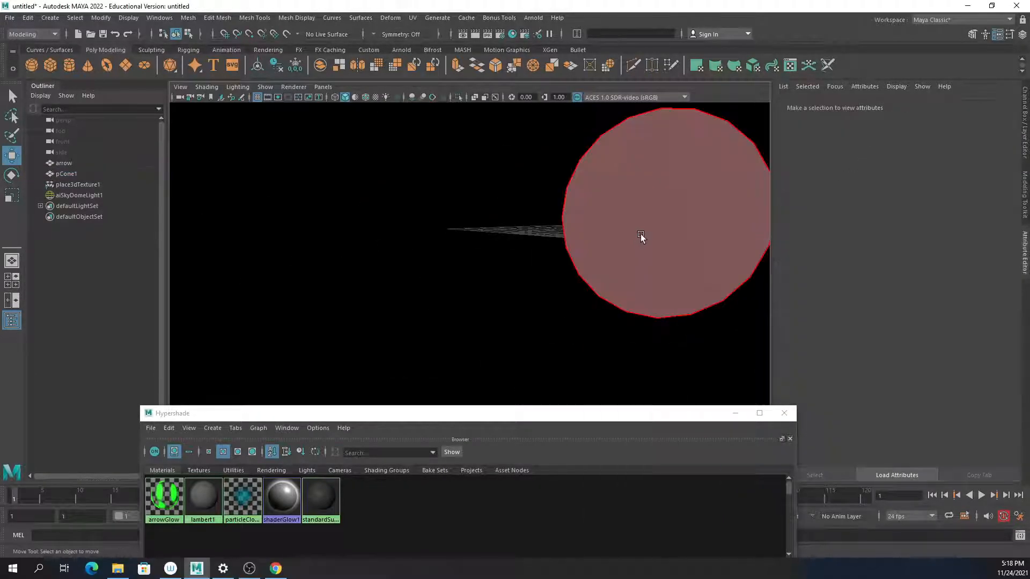
click(641, 234)
key(Delete)
mouse_move(679, 218)
alt+mouse_down()
mouse_move(654, 259)
mouse_move(588, 248)
mouse_move(618, 241)
alt+mouse_up()
alt+right_drag(618, 241, 459, 233)
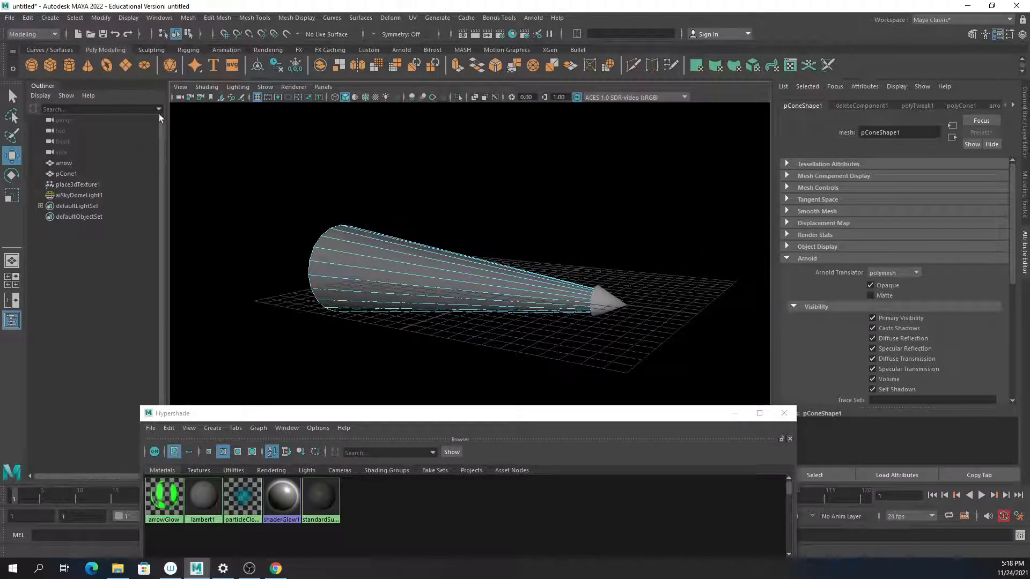
- Create a polygon plane and scale it up into a large floor beneath the cone and arrow
click(125, 64)
drag(516, 257, 1029, 336)
key(r)
- Start the live Arnold render and enable 3D Manipulation in the render view
drag(340, 134, 336, 130)
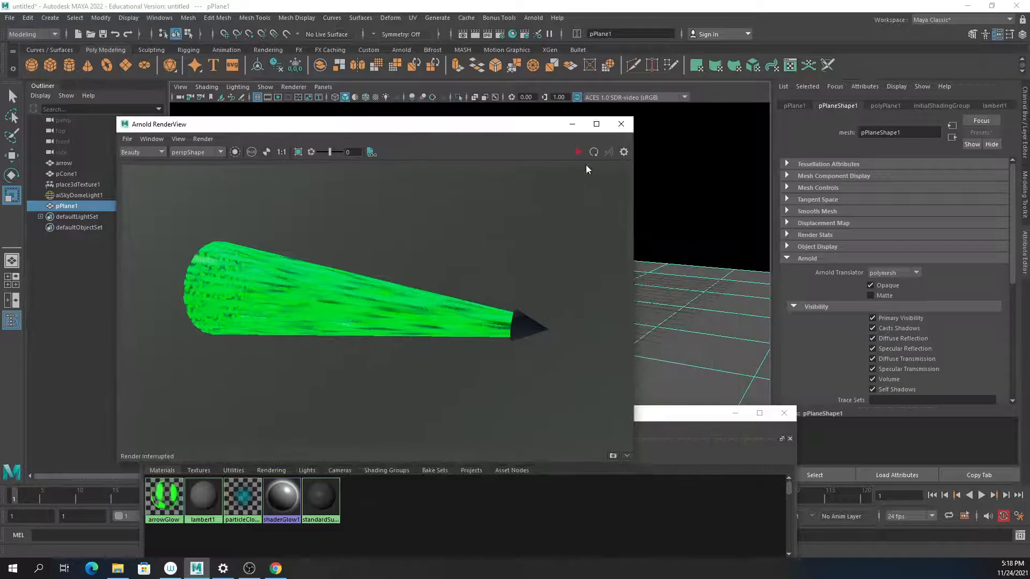
click(578, 153)
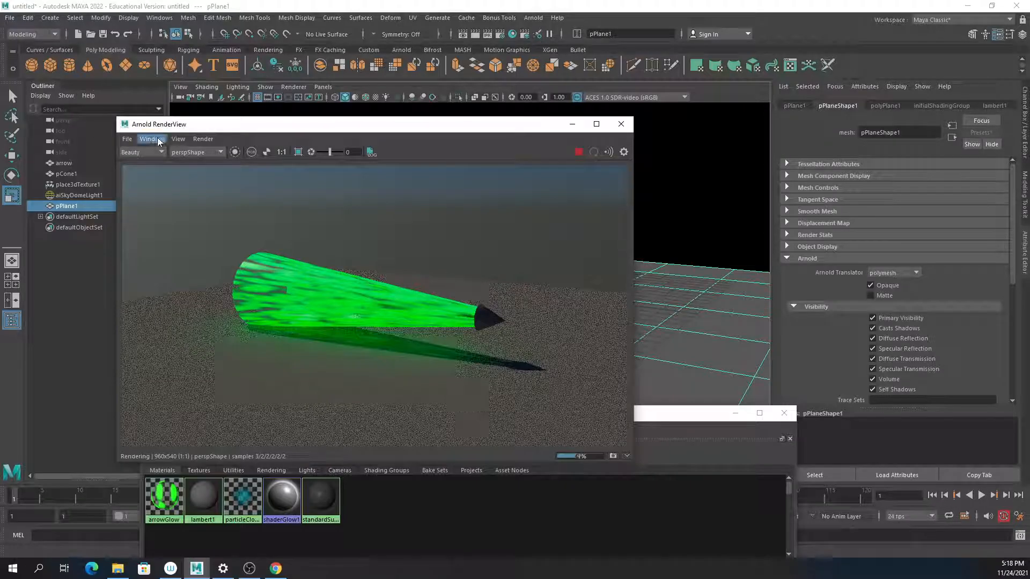
click(185, 139)
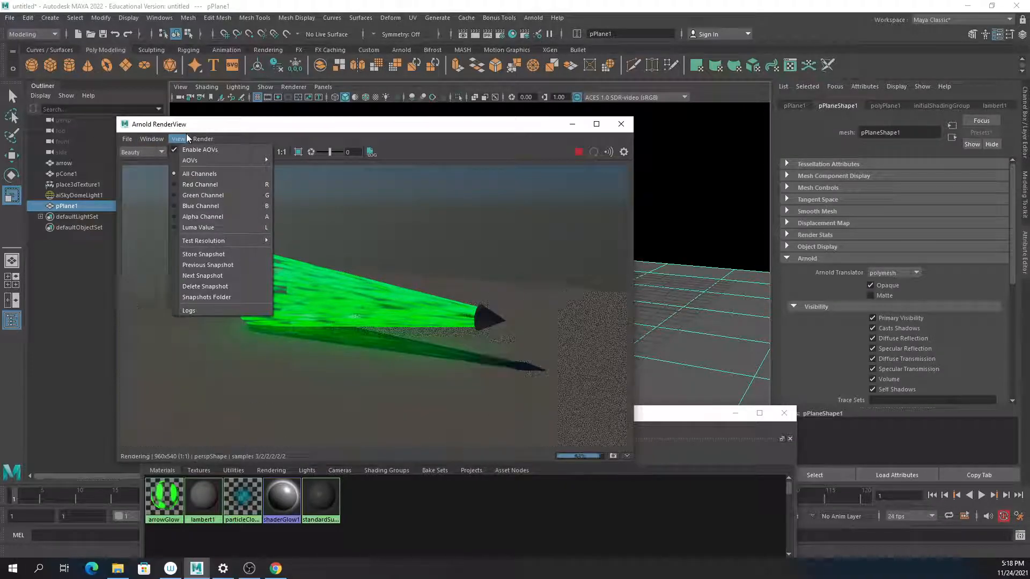
mouse_move(209, 142)
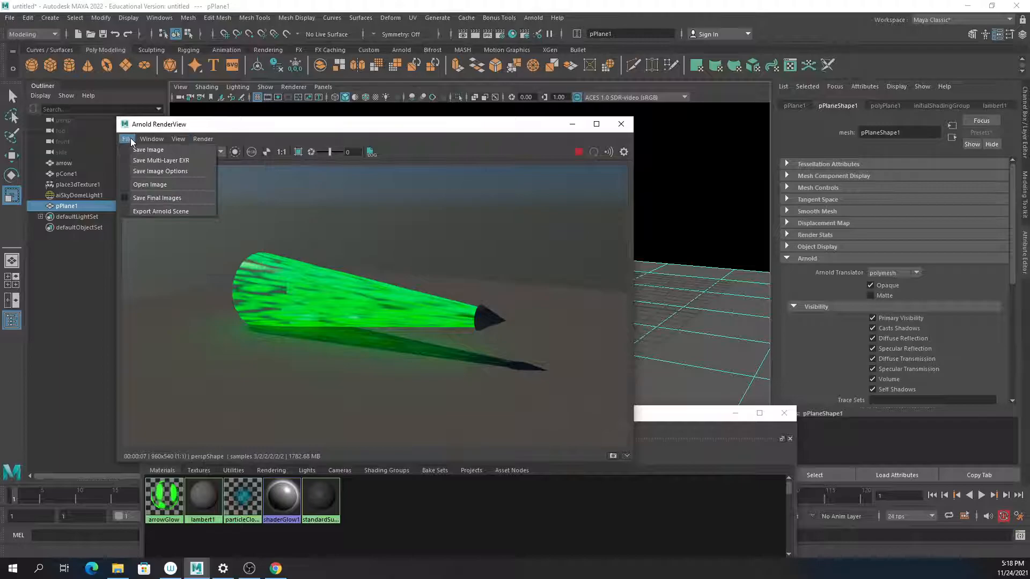
mouse_move(158, 143)
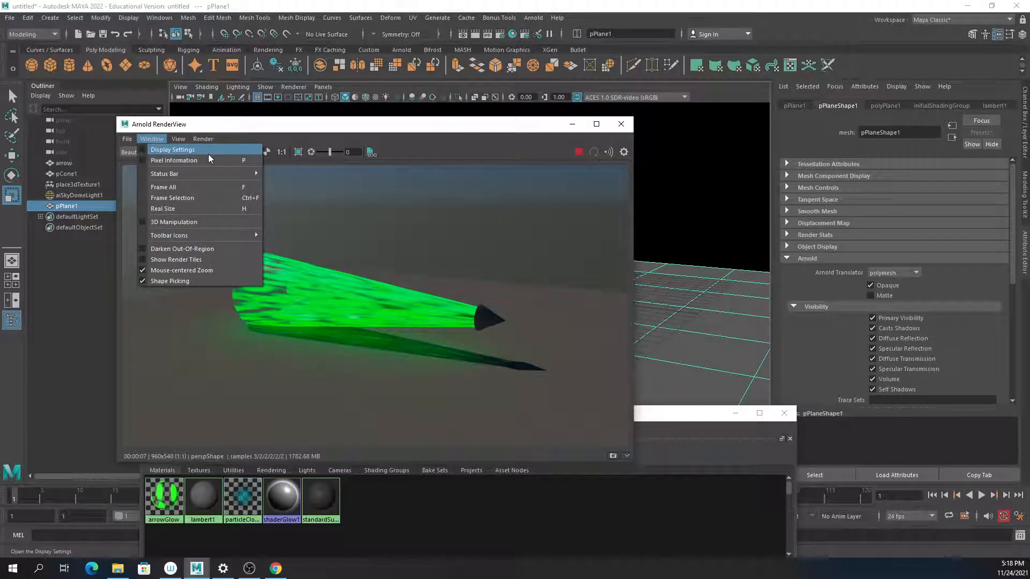
click(191, 224)
- Examine the cone's glow on the floor from behind, above and the side in the live render
drag(304, 319, 262, 310)
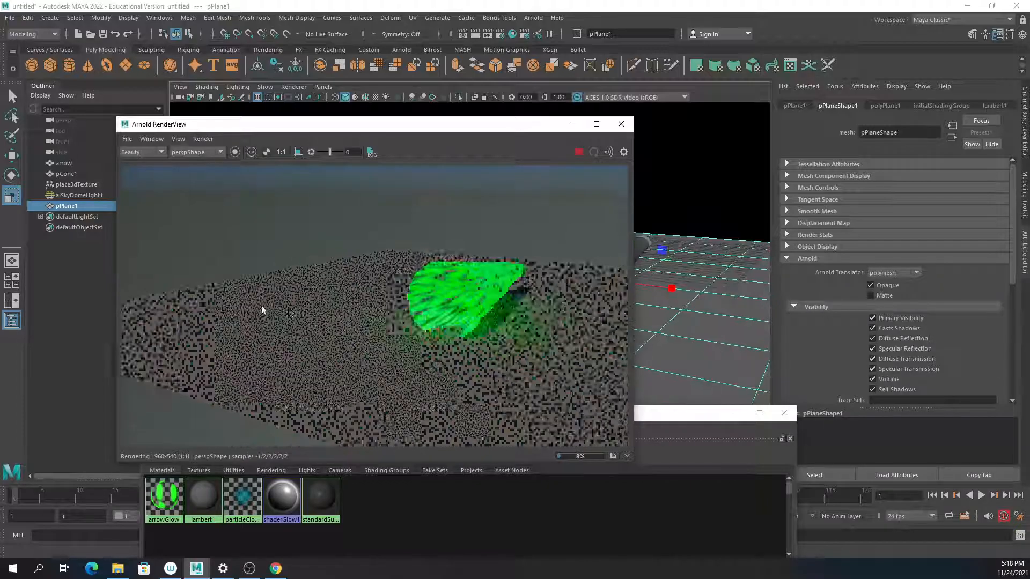
drag(423, 306, 441, 290)
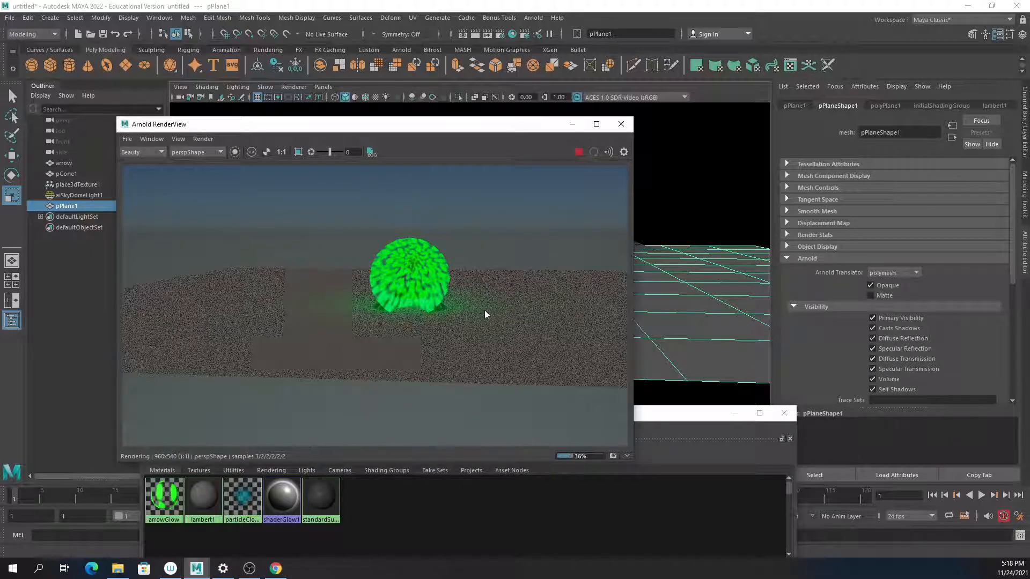
drag(451, 327, 399, 329)
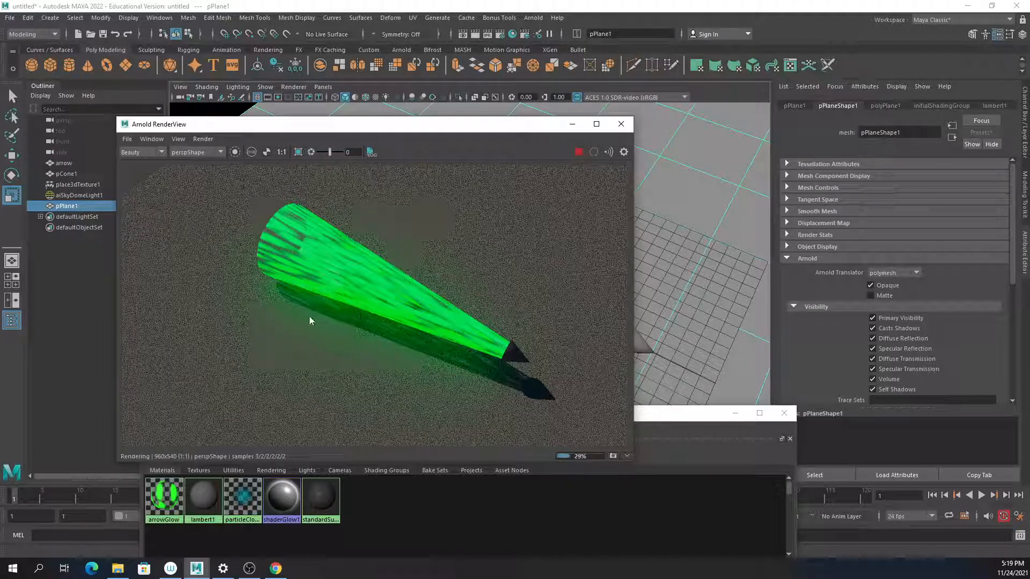
drag(292, 324, 332, 293)
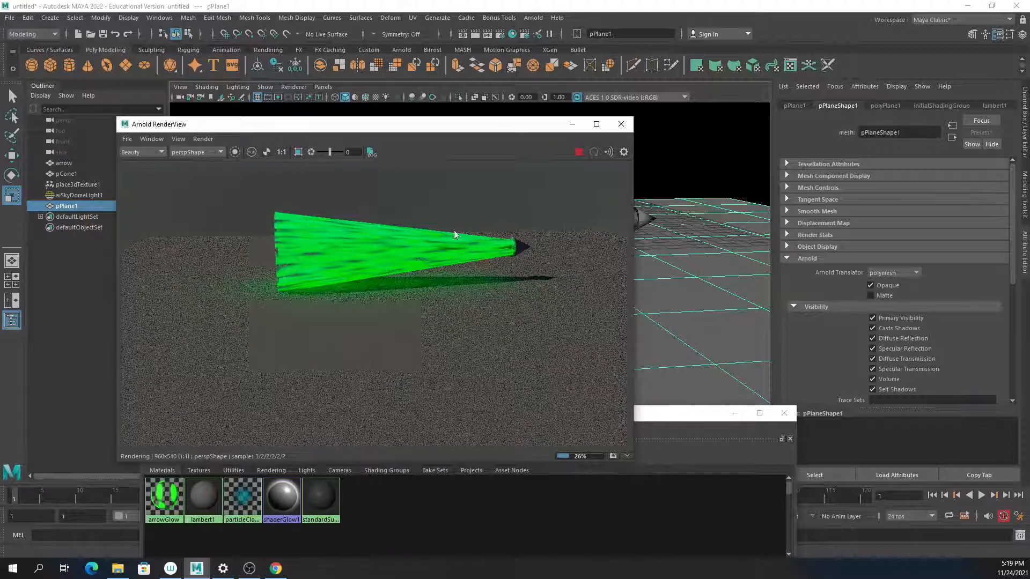
- Stop the live Arnold render and clear the render view and Hypershade off the viewport
click(578, 152)
drag(421, 128, 1029, 107)
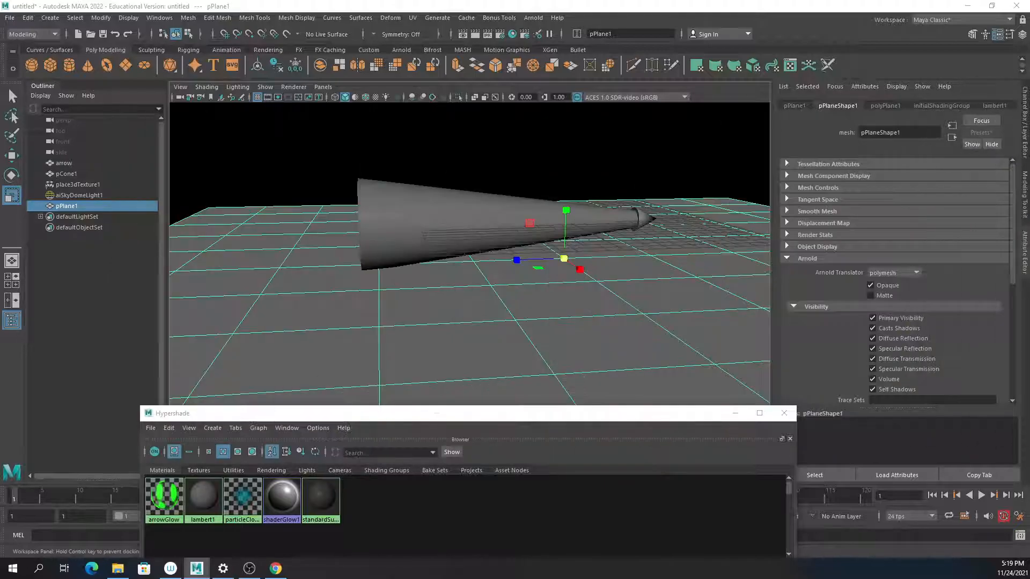
alt+drag(358, 234, 391, 240)
click(784, 414)
- Switch the trail cone to vertex editing and pull several vertices of its wide rim backward into long spikes
click(383, 217)
right_drag(391, 239, 378, 235)
click(353, 247)
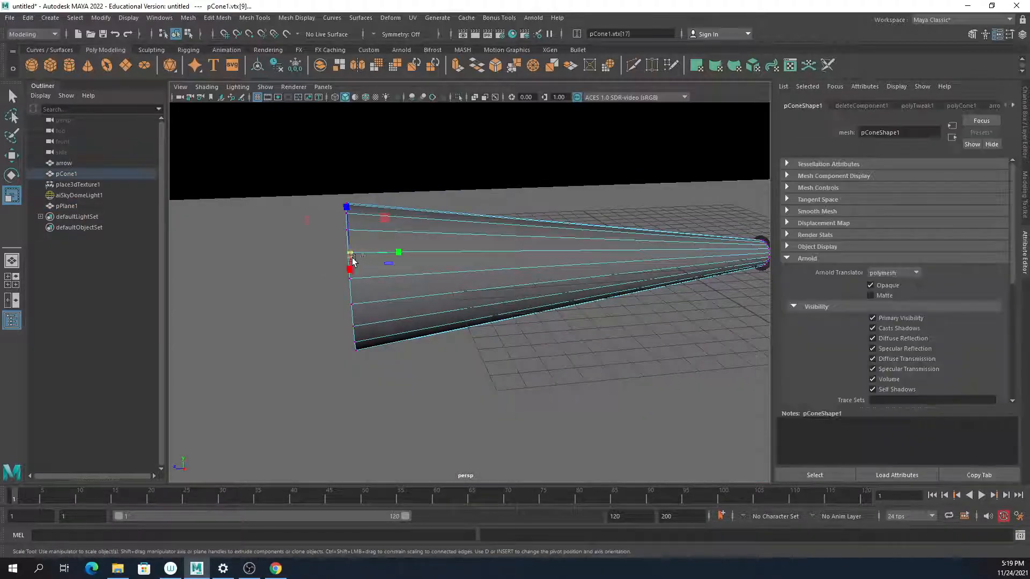
key(w)
drag(338, 248, 218, 258)
drag(365, 317, 249, 340)
alt+drag(321, 301, 406, 329)
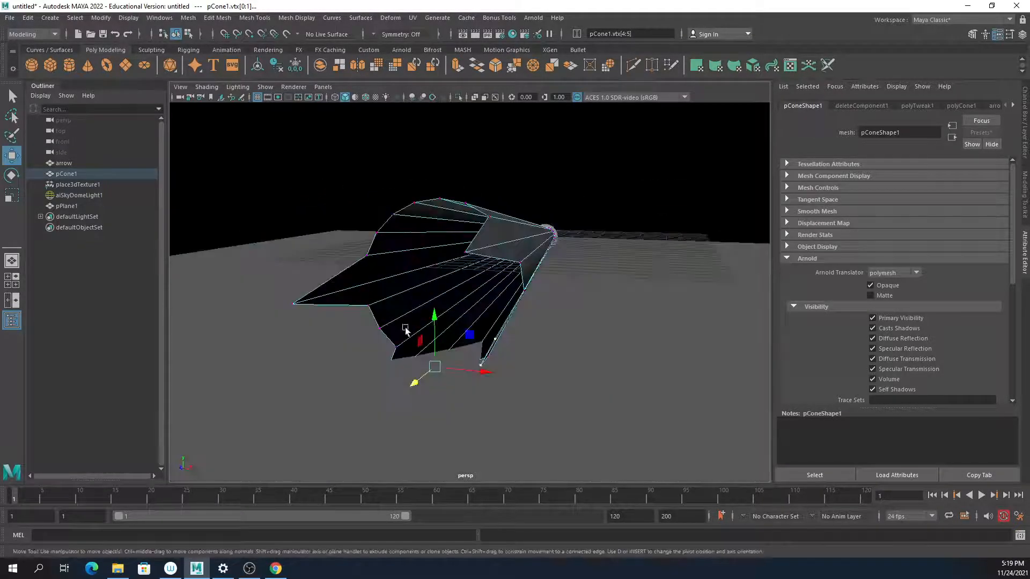
- Pull further vertices around the rest of the cone's wide rim backward by varying amounts to complete the jagged edge
drag(379, 217, 306, 229)
alt+drag(358, 188, 425, 285)
alt+middle_drag(446, 358, 449, 279)
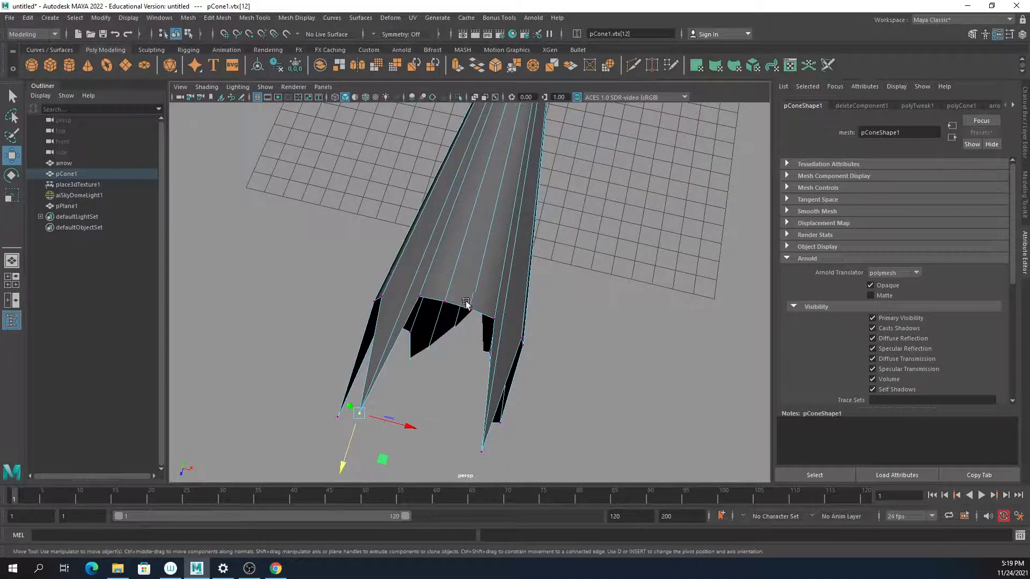
drag(464, 330, 439, 409)
click(444, 297)
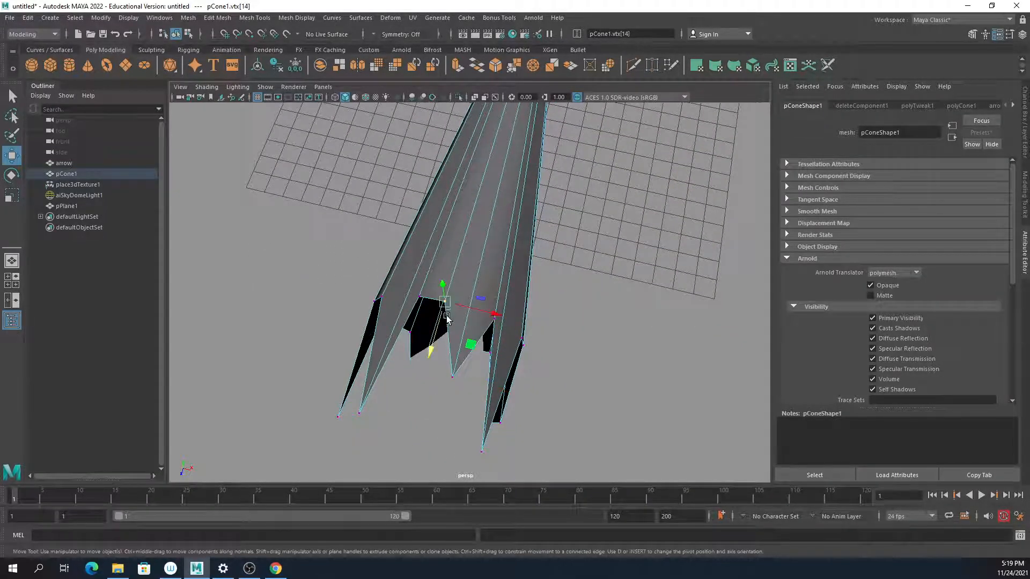
alt+drag(451, 294, 427, 275)
click(457, 263)
click(391, 279)
drag(350, 292, 284, 307)
alt+drag(385, 334, 528, 246)
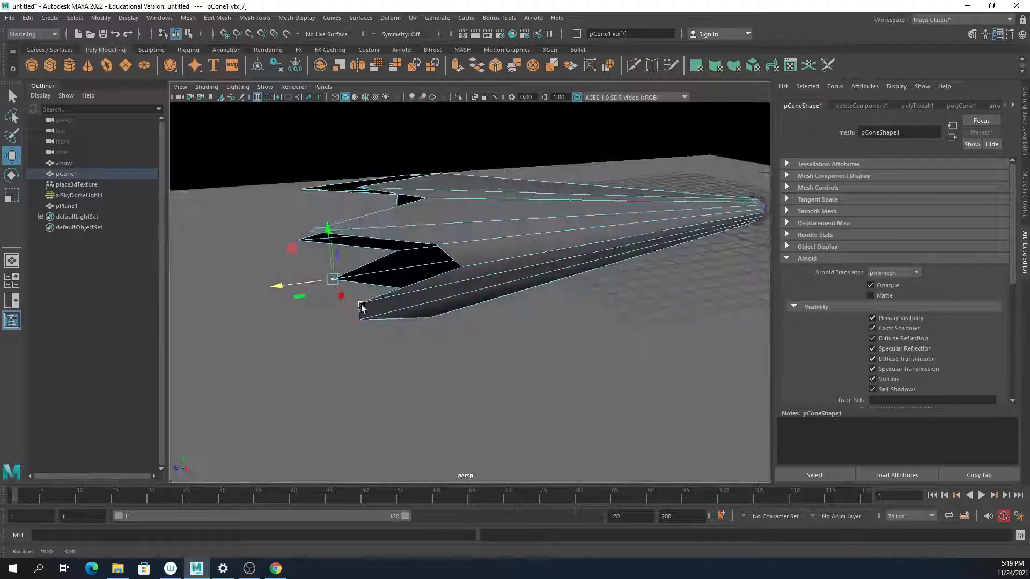
- Return to object selection, bring back the Arnold render view and restart the live render of the jagged cone
right_drag(534, 248, 617, 213)
click(622, 288)
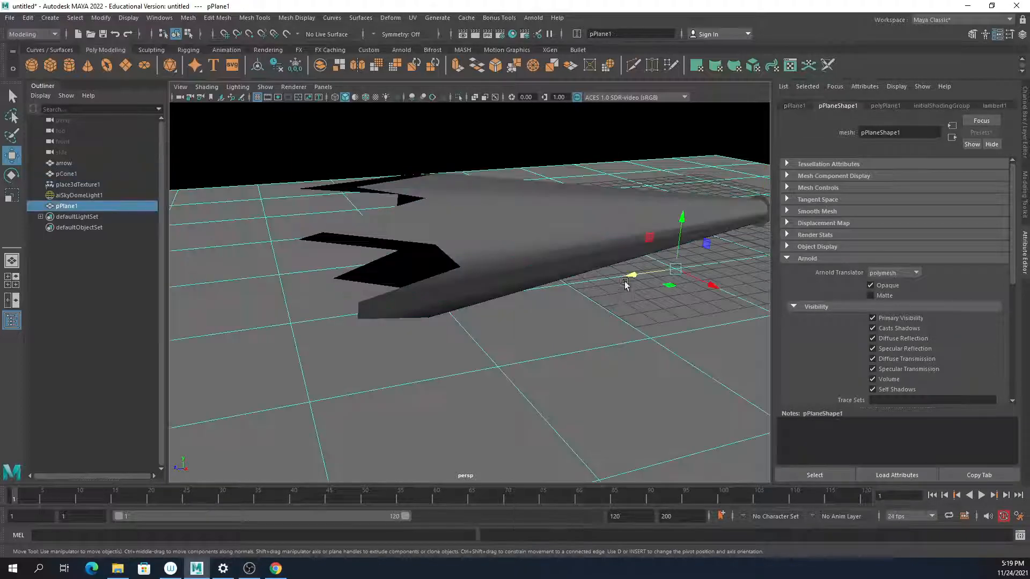
drag(671, 246, 617, 245)
drag(1029, 115, 491, 134)
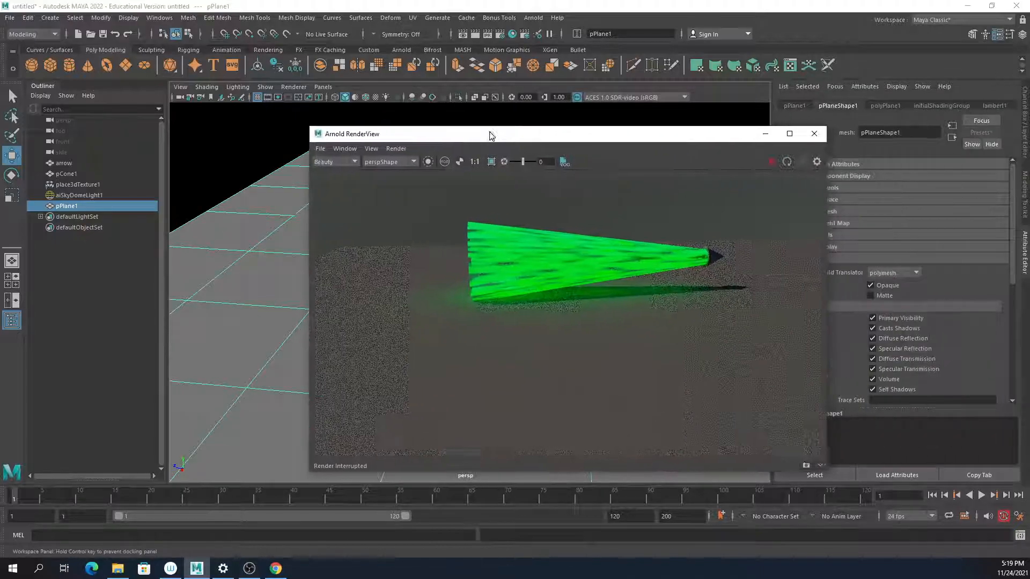
click(770, 162)
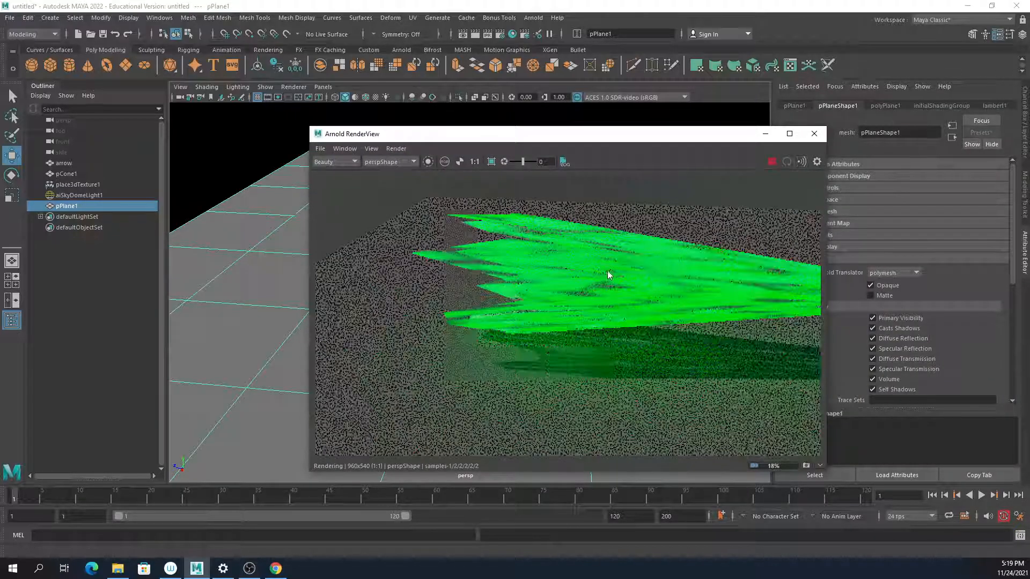
- Examine the jagged trail and its glow on the floor from the arrow's side in the live render
drag(726, 141, 661, 215)
alt+drag(602, 370, 561, 292)
drag(579, 226, 544, 148)
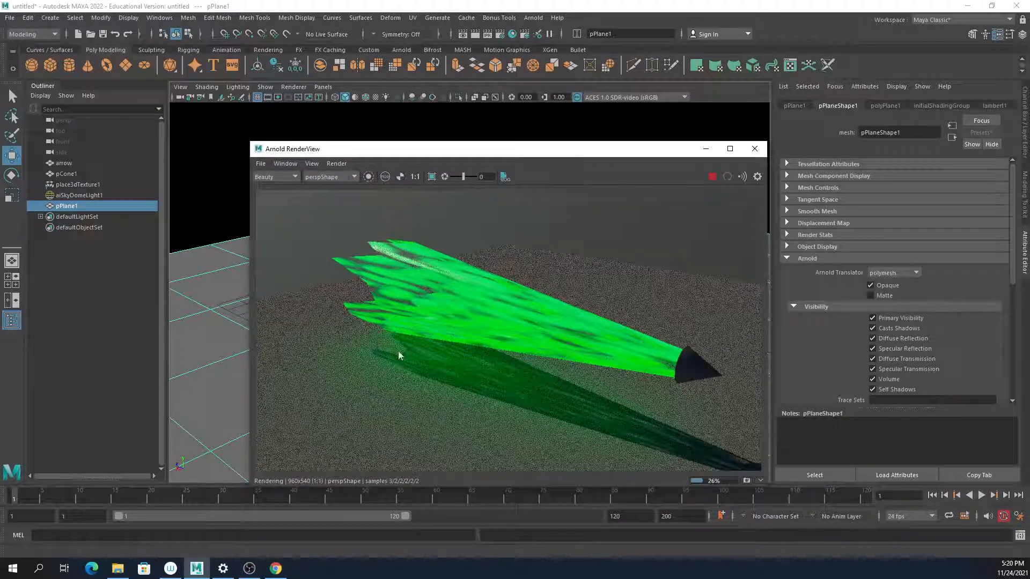
drag(605, 153, 556, 137)
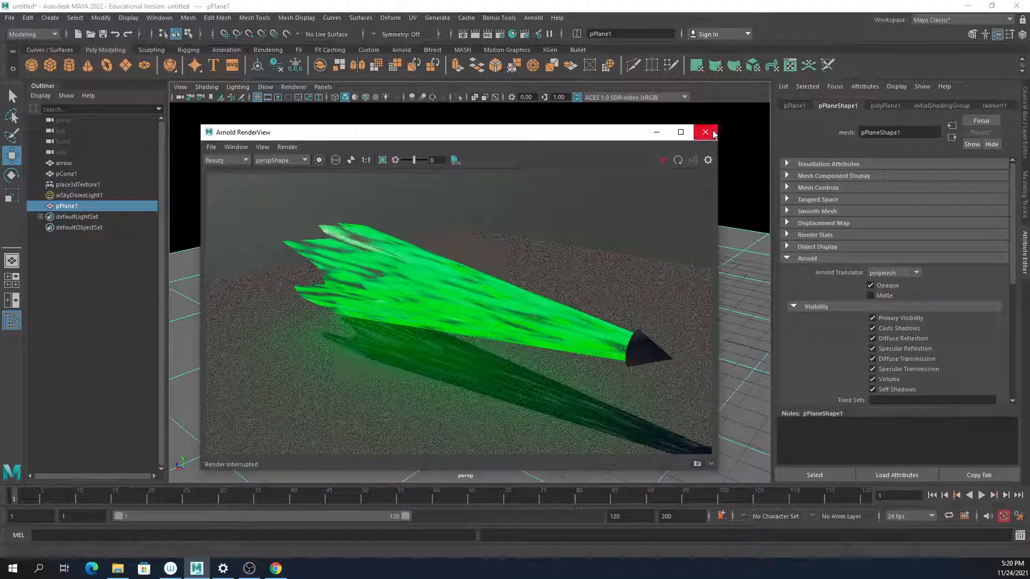
- Close the Arnold render view and turn on textured display in the viewport
click(713, 135)
click(374, 97)
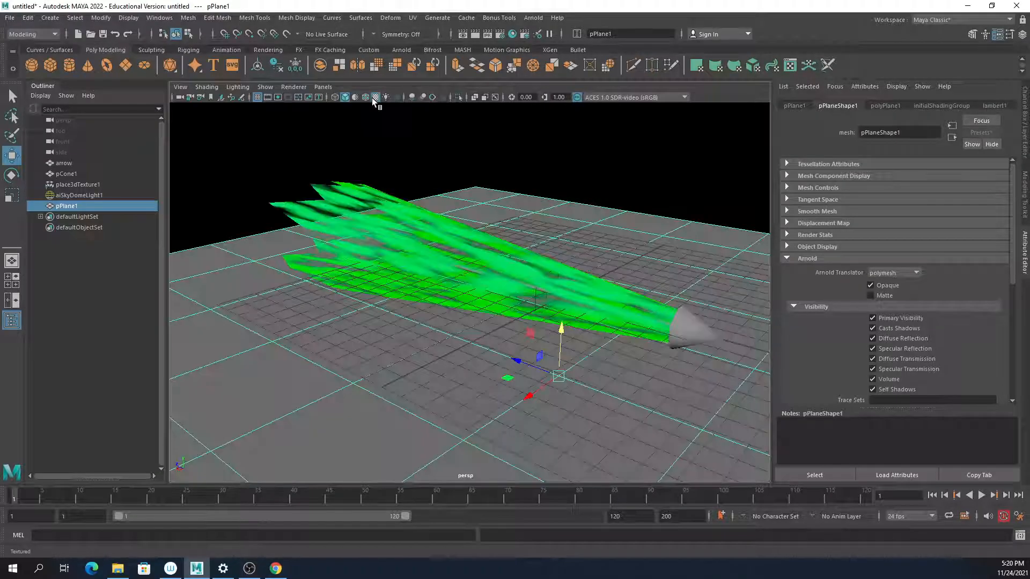
click(661, 131)
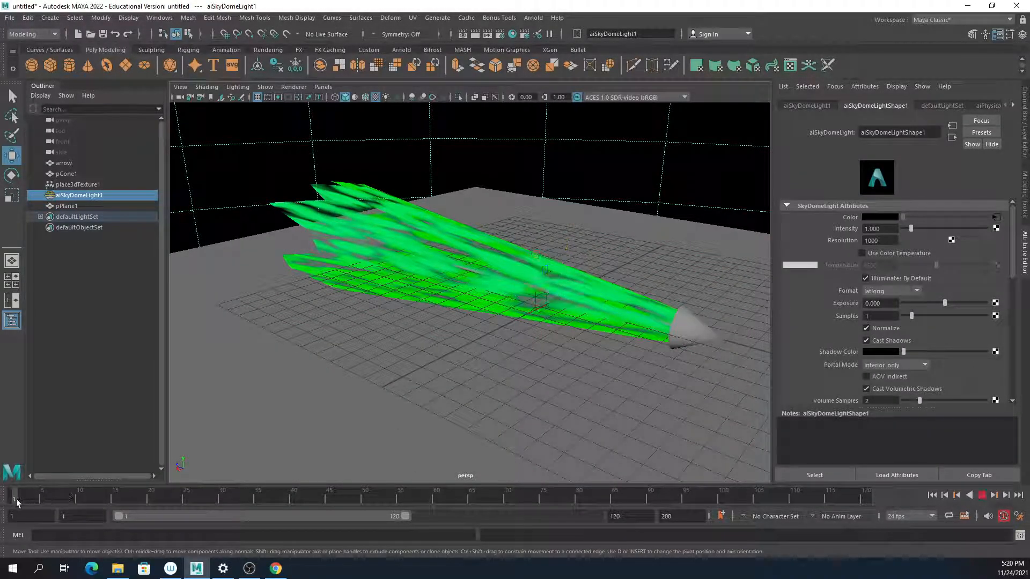
click(960, 105)
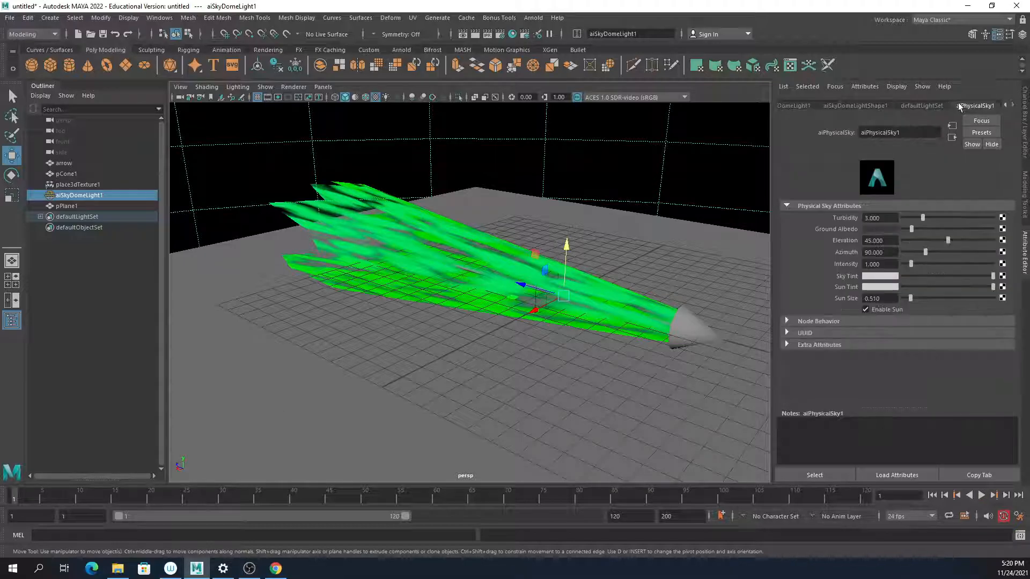
- Open the noise texture behind the projection on the cone's arrowGlow emission weight
click(512, 281)
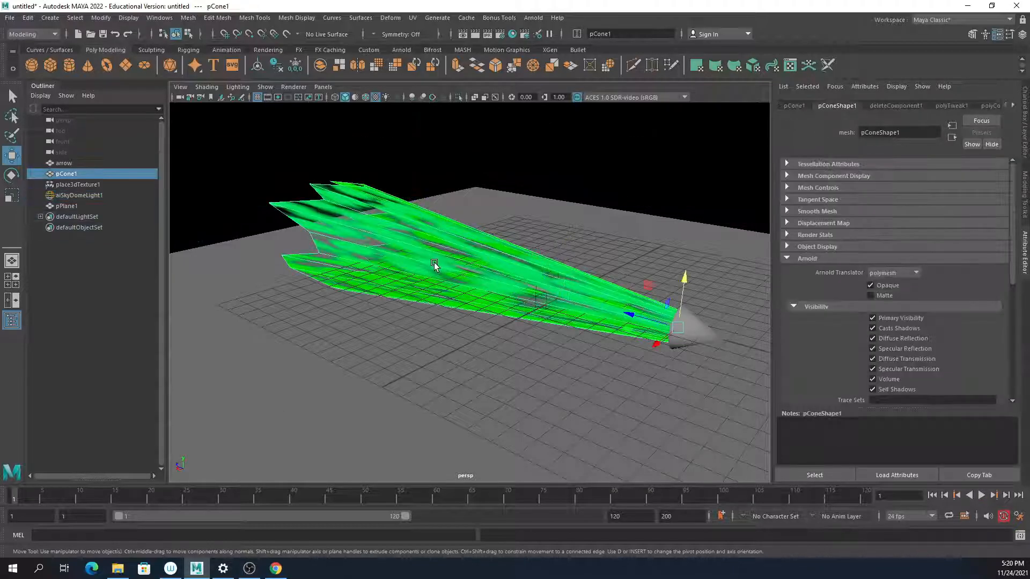
click(951, 102)
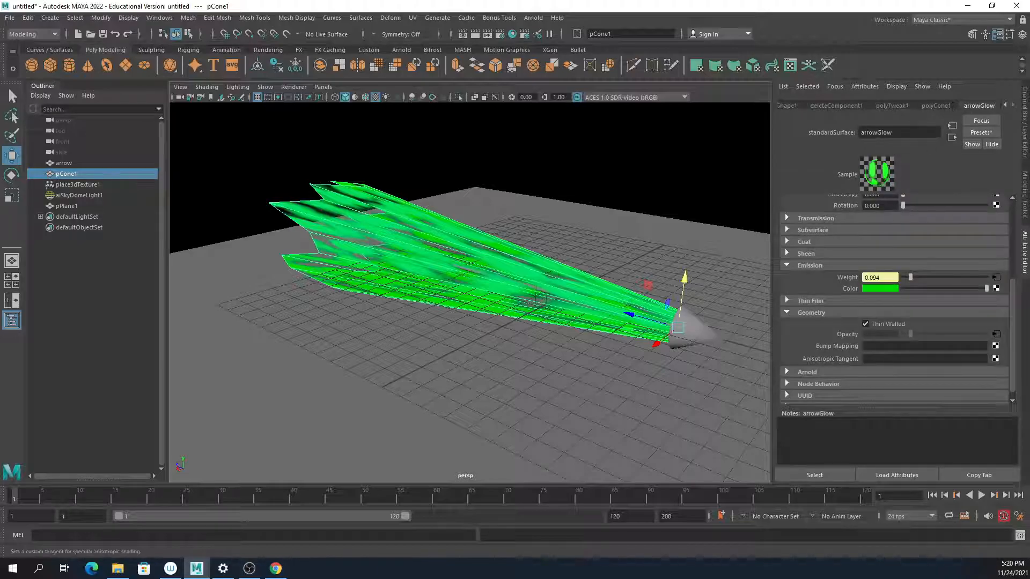
scroll(816, 327, up, 5)
scroll(823, 324, down, 5)
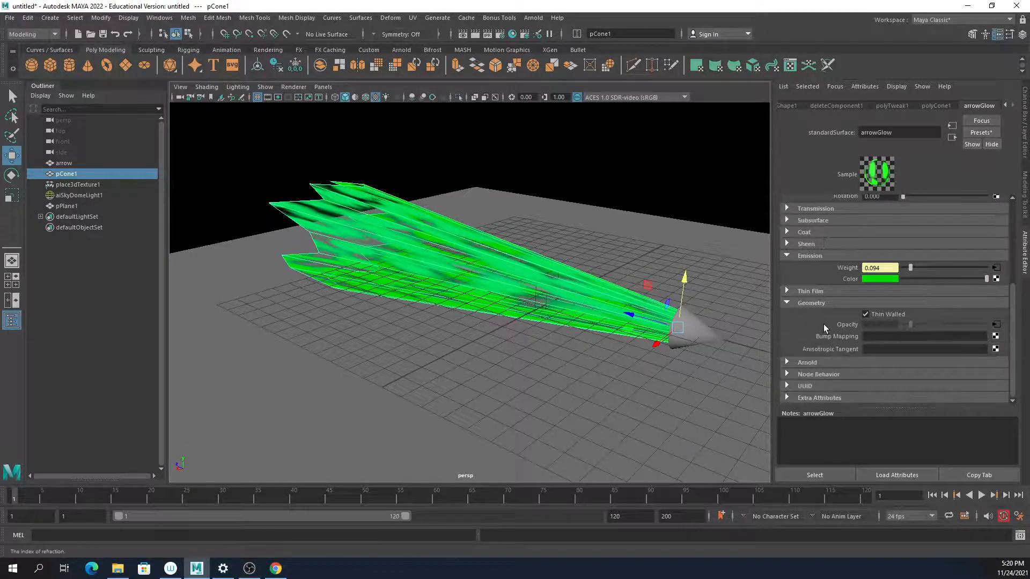
scroll(823, 324, up, 5)
scroll(822, 324, down, 5)
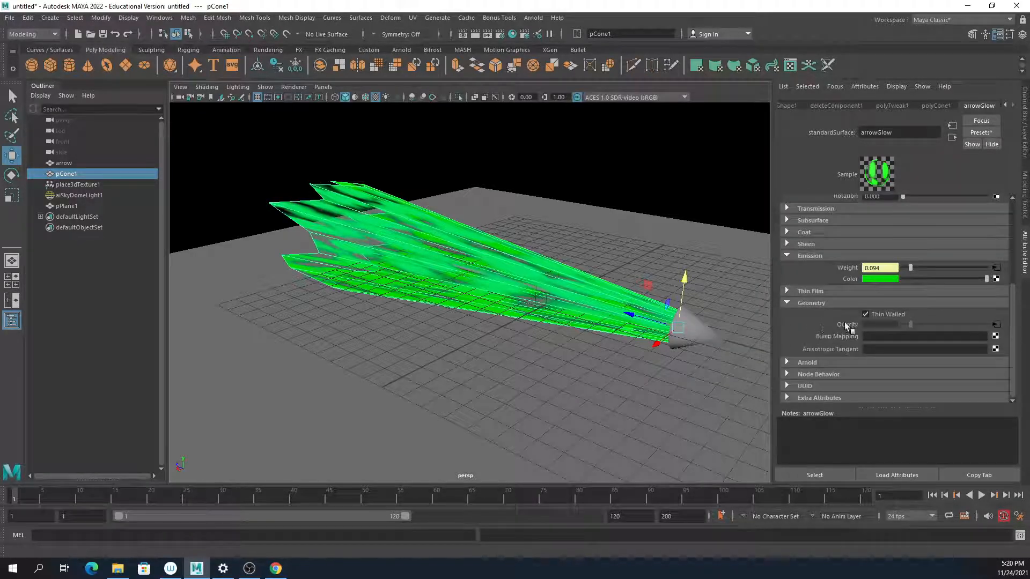
click(995, 270)
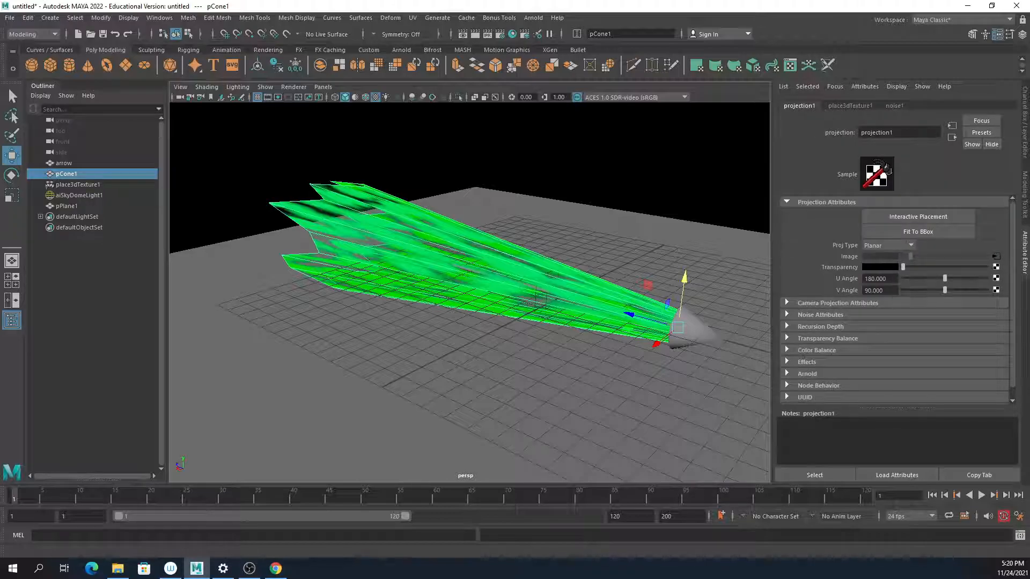
click(996, 261)
scroll(825, 341, down, 3)
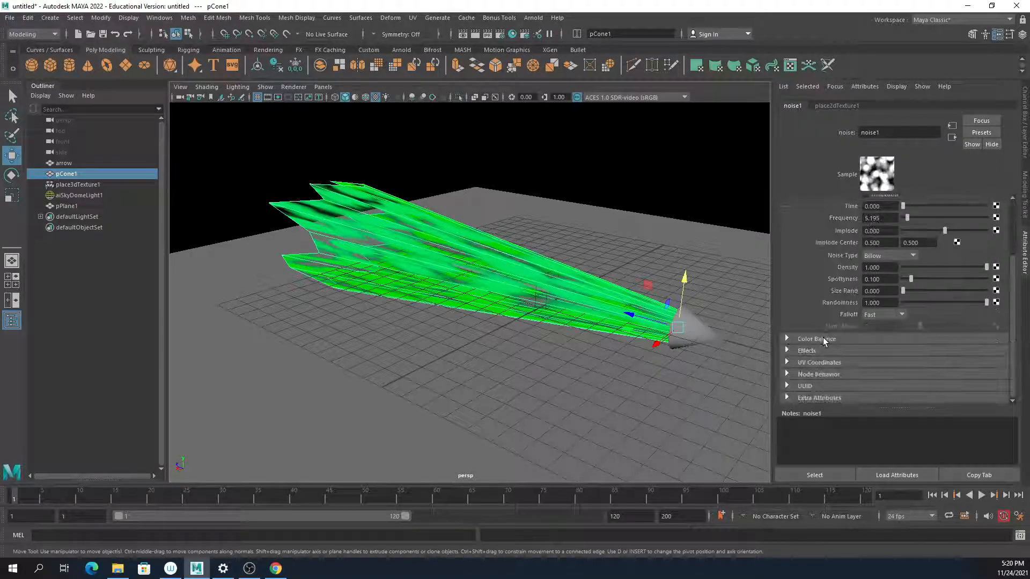
scroll(823, 336, up, 3)
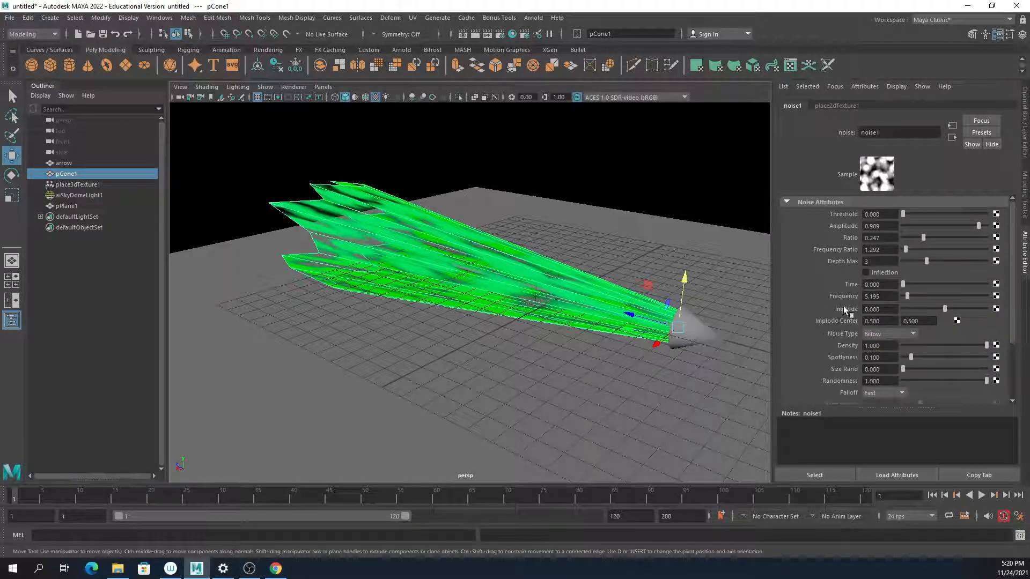
- Key the noise texture's Time attribute at 0 on frame 1 and at 5 on frame 30
right_click(854, 288)
click(858, 296)
key(alt+v)
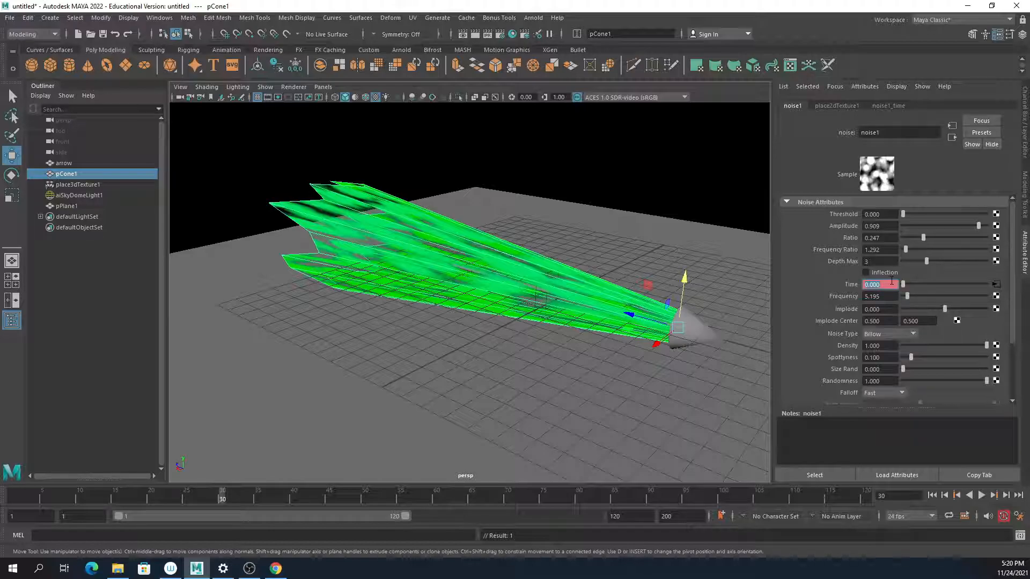
key(Return)
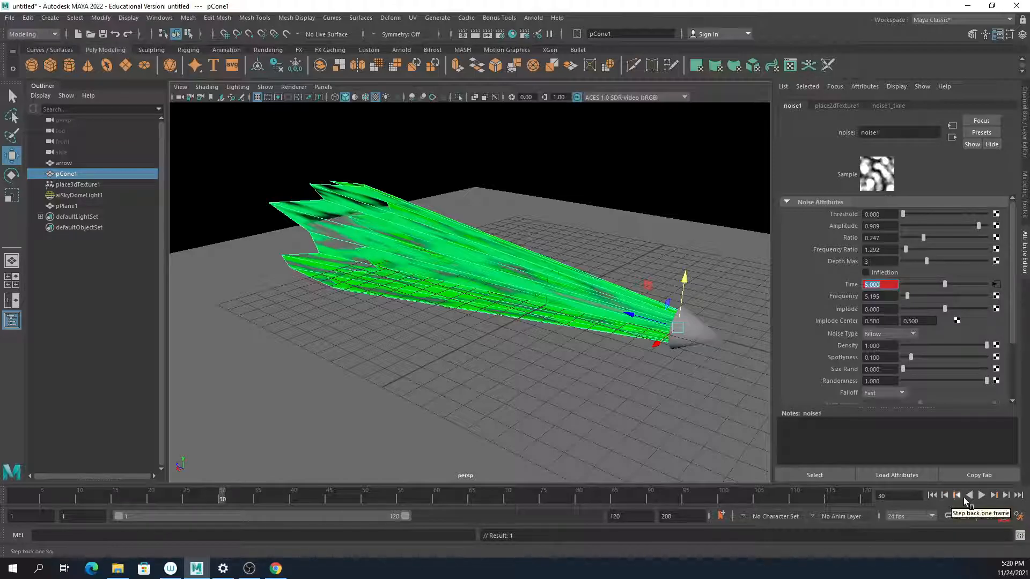
- Go back to the first frame and set the playback range to end at frame 30
click(934, 497)
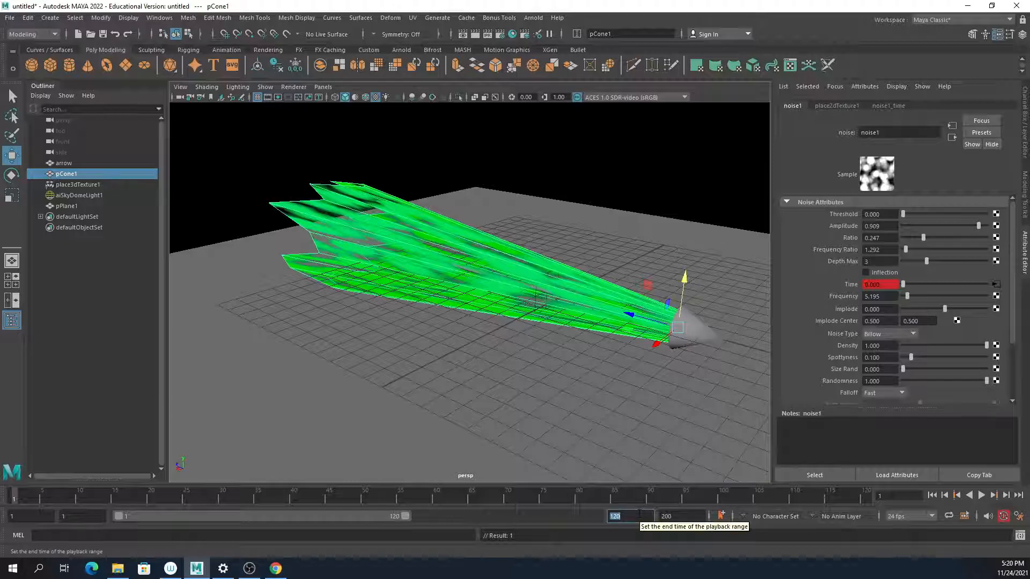
text(0)
key(Return)
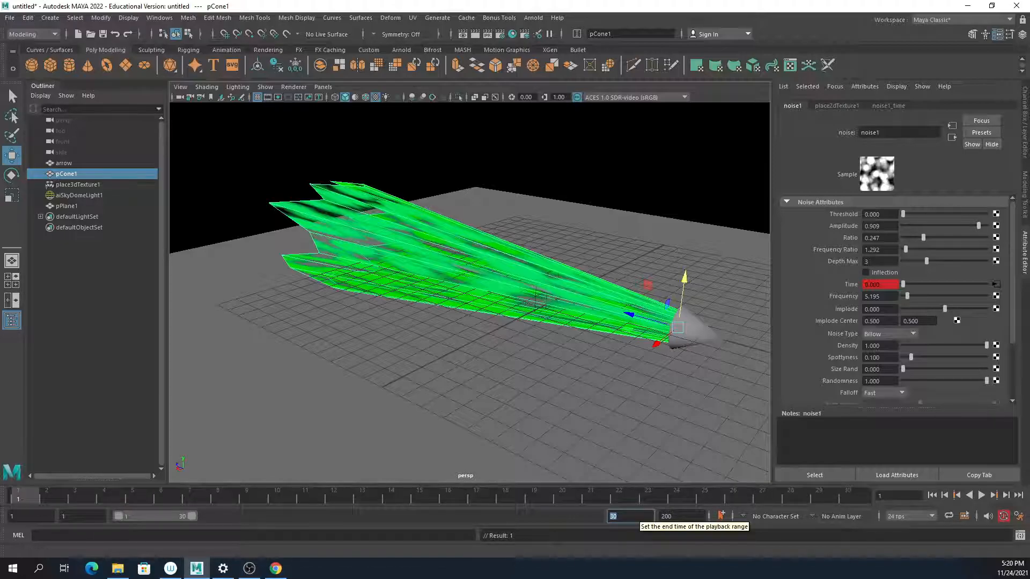
- Play the animated noise on the trail in the viewport with the cone deselected, and stop playback
click(981, 495)
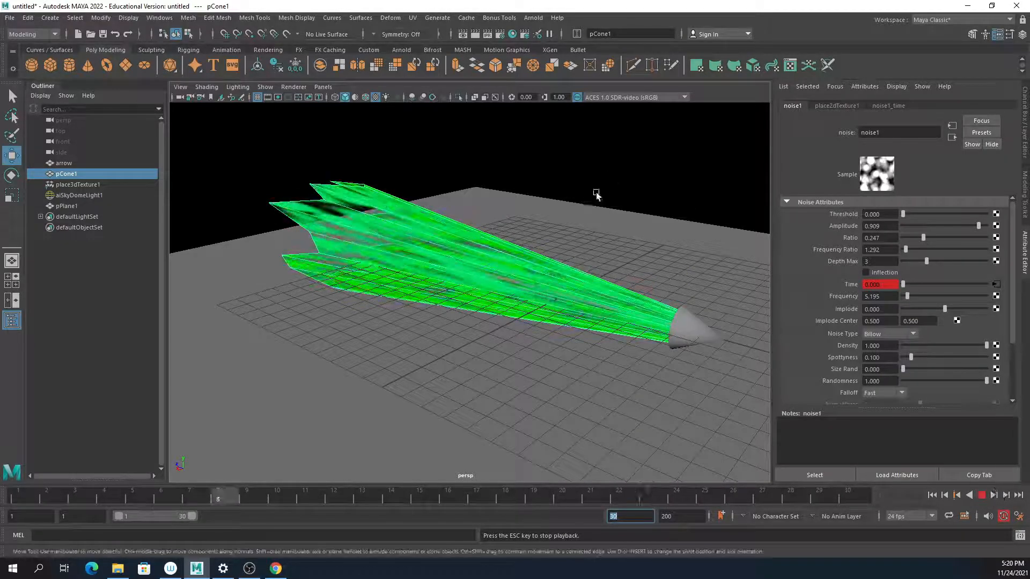
click(609, 214)
click(649, 174)
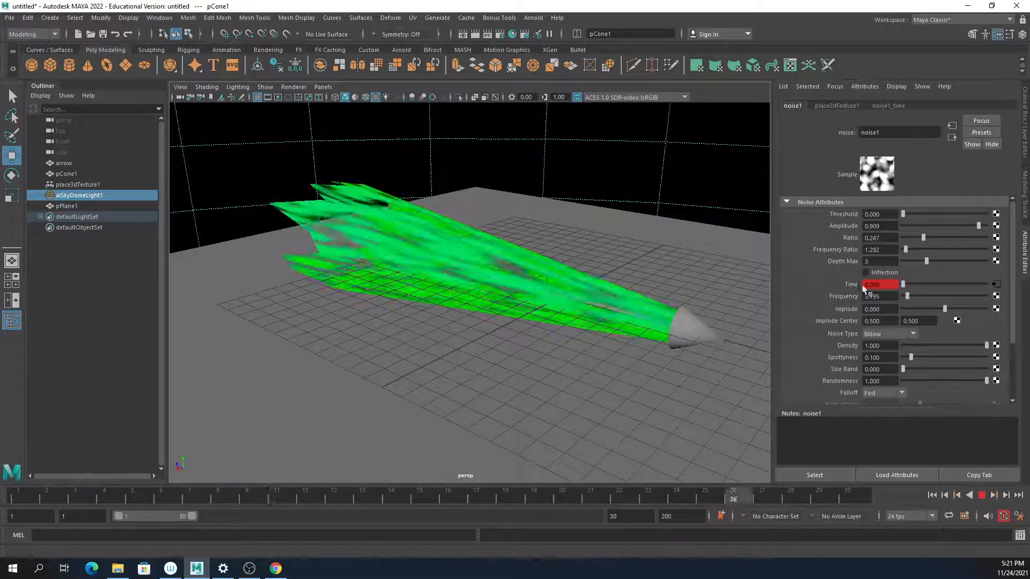
click(985, 497)
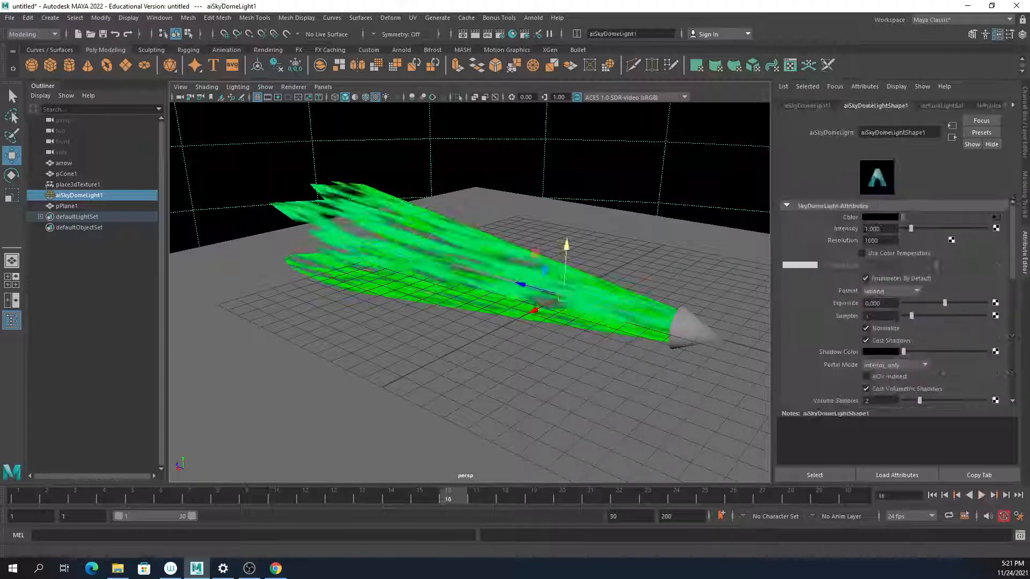